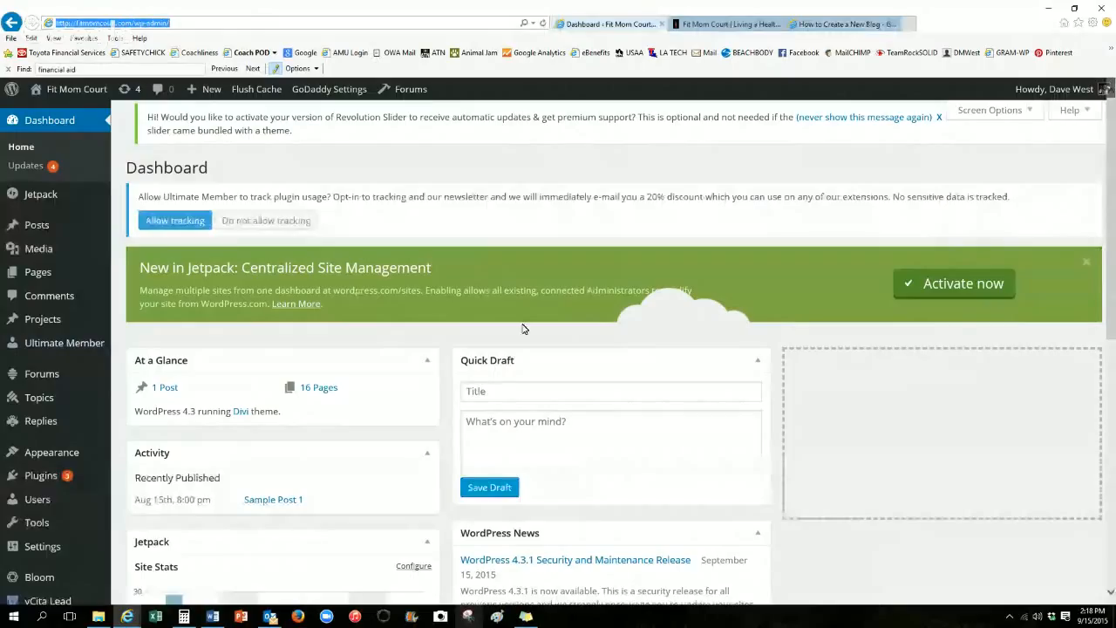
Review the dashboard's Jetpack site stats and the detailed statistics for September 15, 2015, including referrers, top posts, search terms and clicks.
scroll(442, 343, "down", 3)
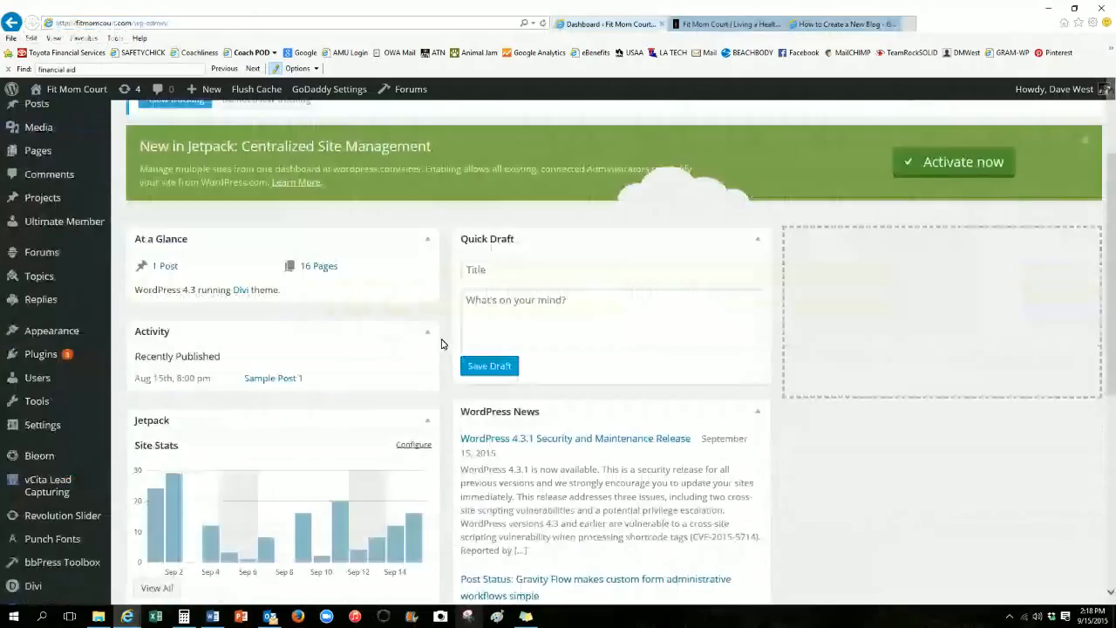
scroll(441, 343, "down", 5)
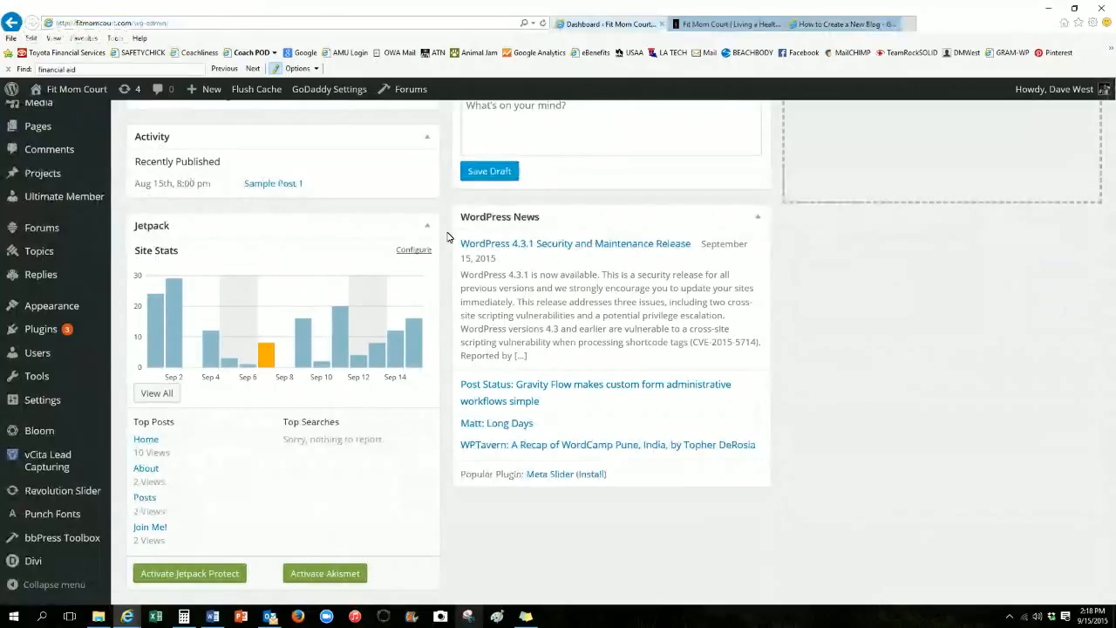
mouse_move(407, 356)
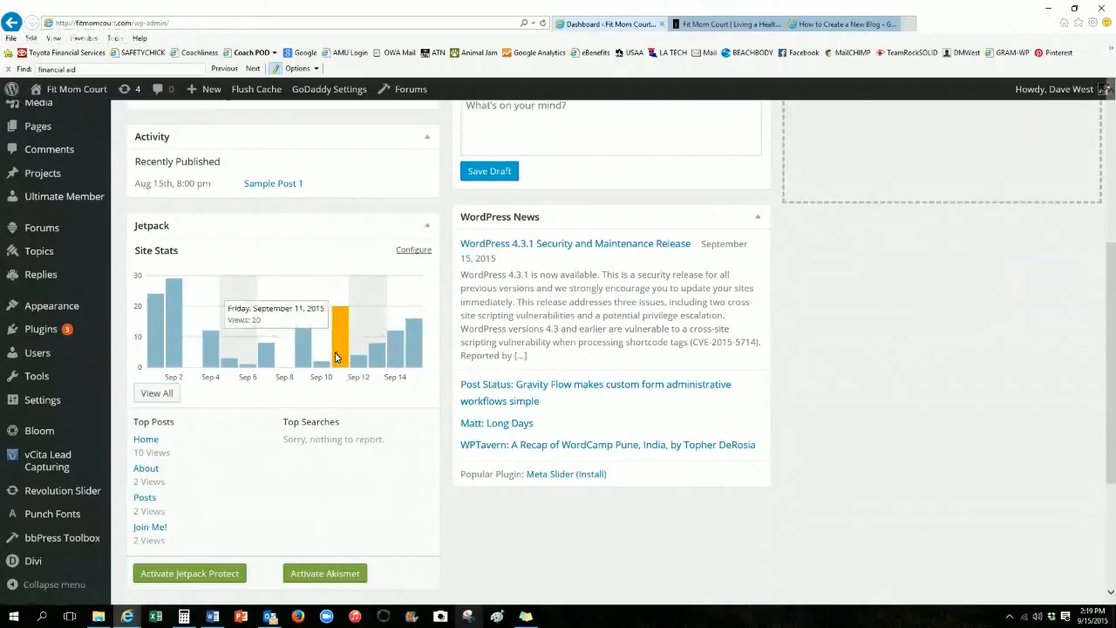
left_click(409, 353)
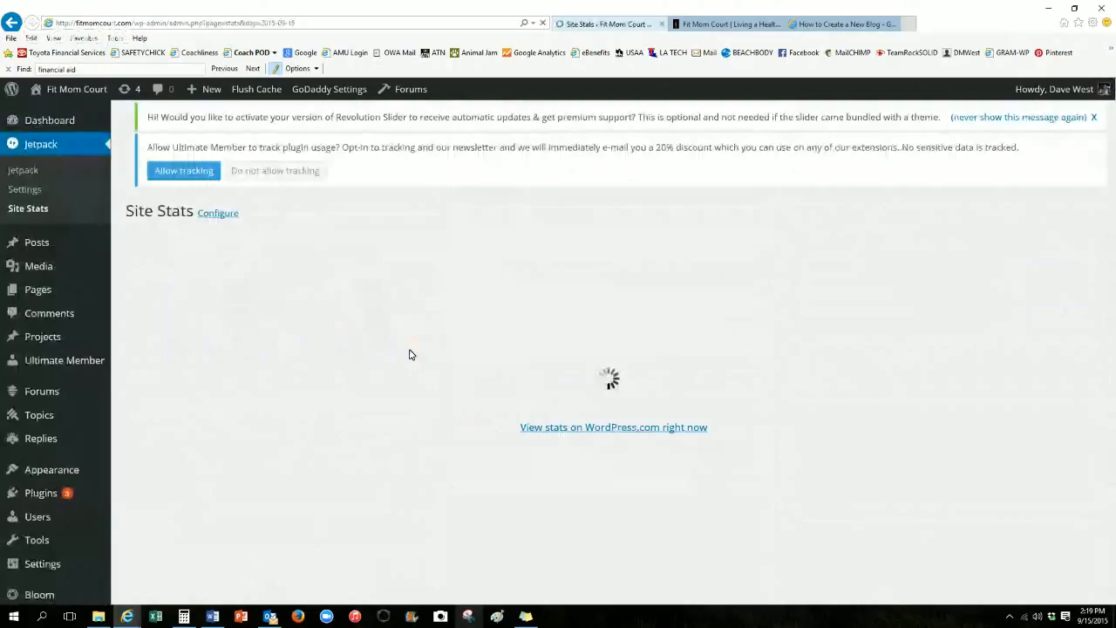
scroll(495, 303, "down", 1)
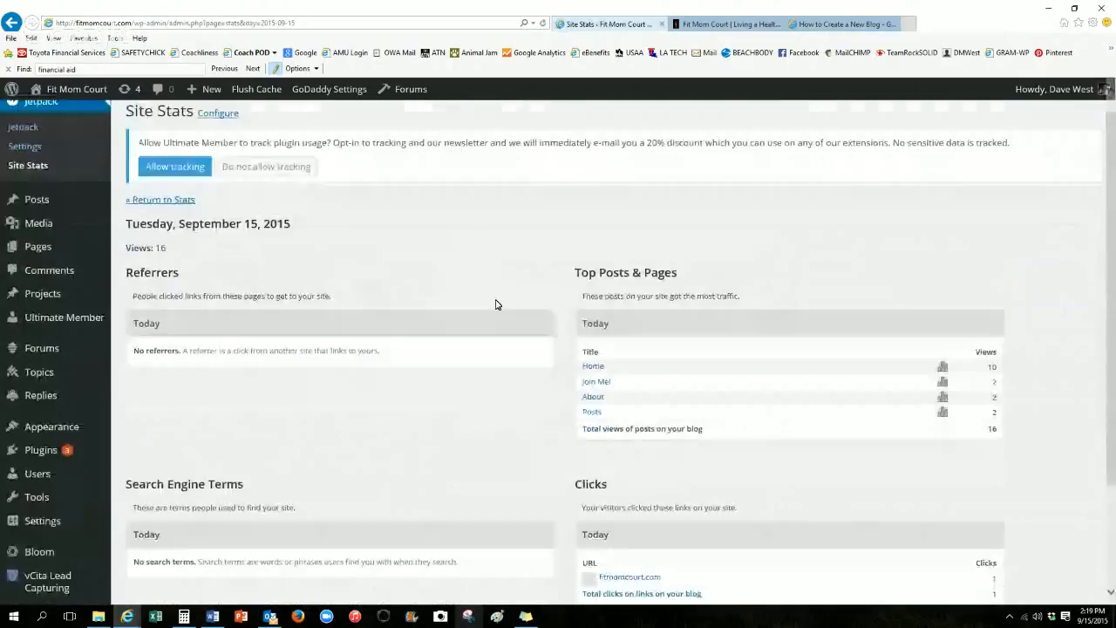
scroll(496, 304, "down", 3)
left_click_drag(133, 447, 456, 446)
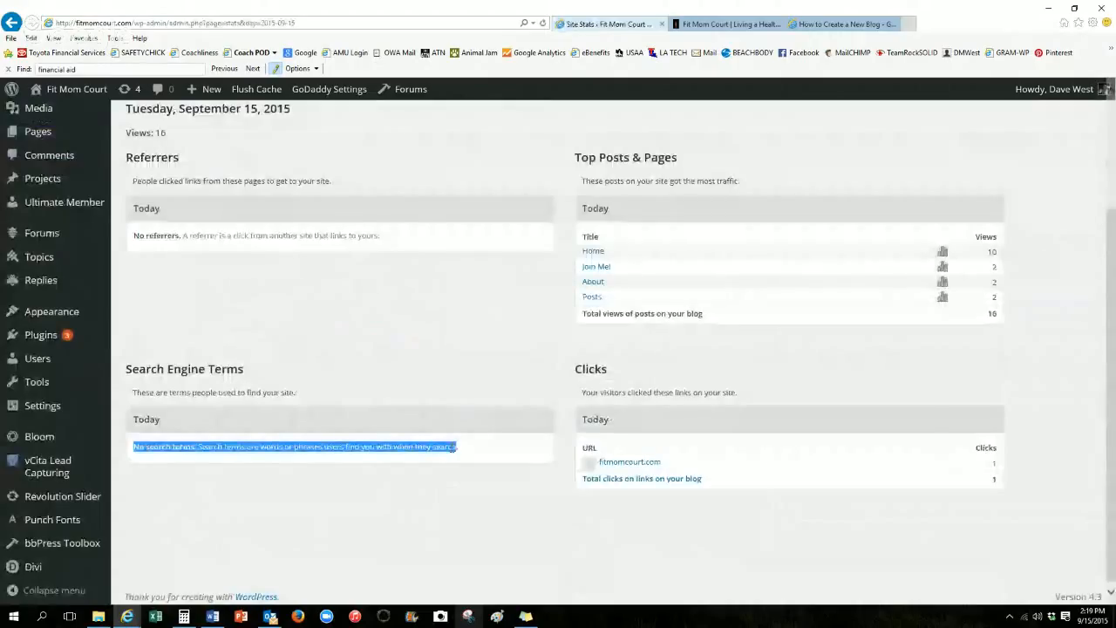
scroll(488, 404, "up", 4)
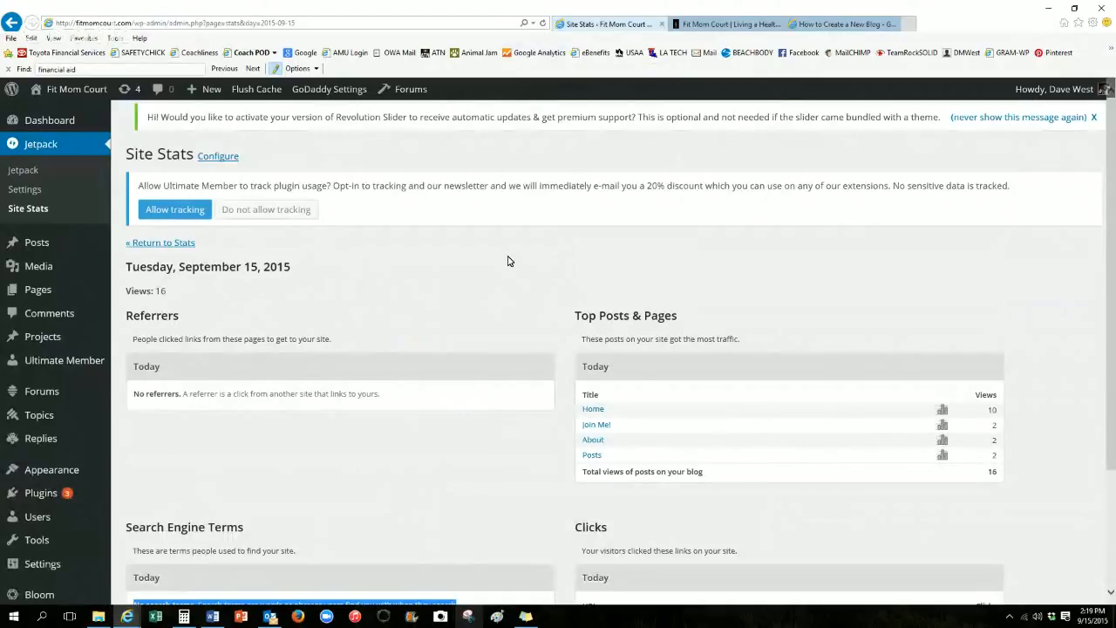
Switch to the live Fit Mom Court site, dismiss the Let's Connect pop-up and start a new post.
left_click(729, 26)
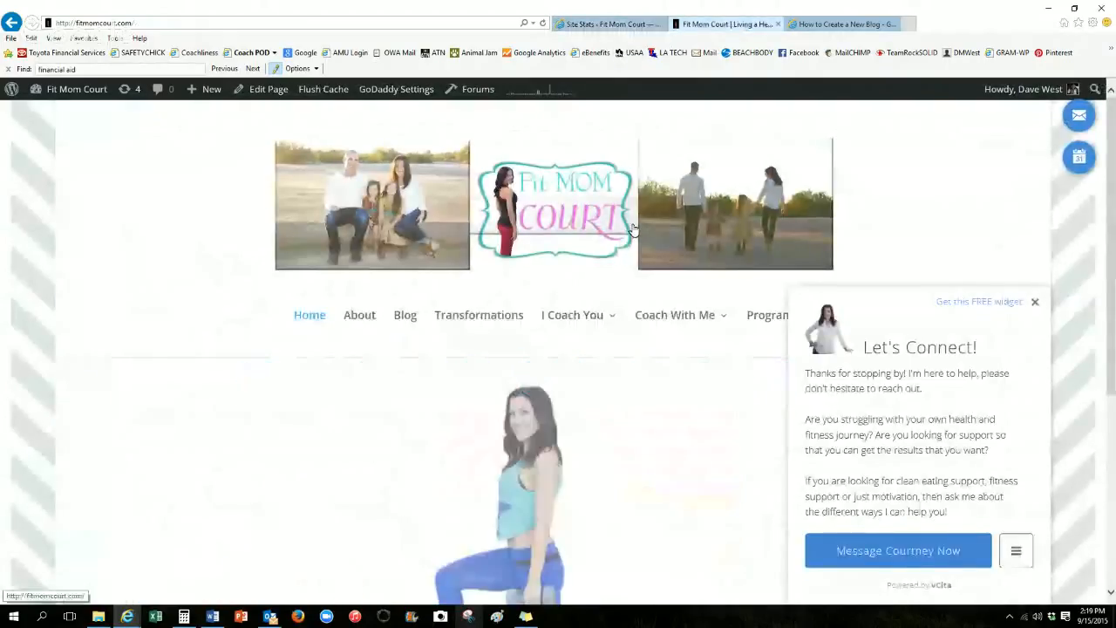
left_click(1035, 305)
mouse_move(206, 89)
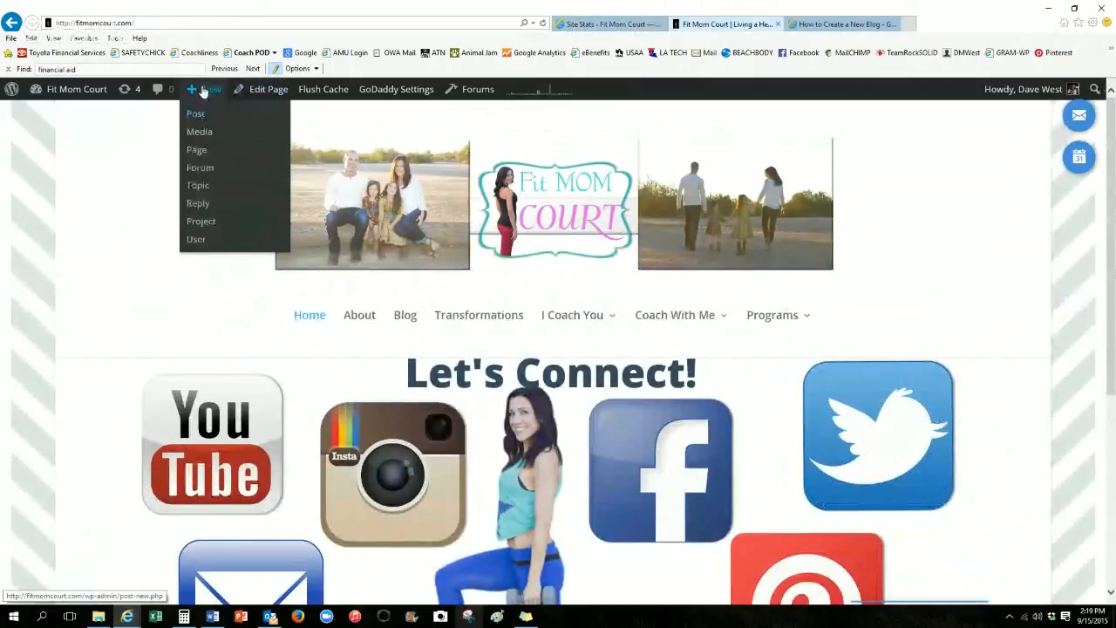
left_click(198, 115)
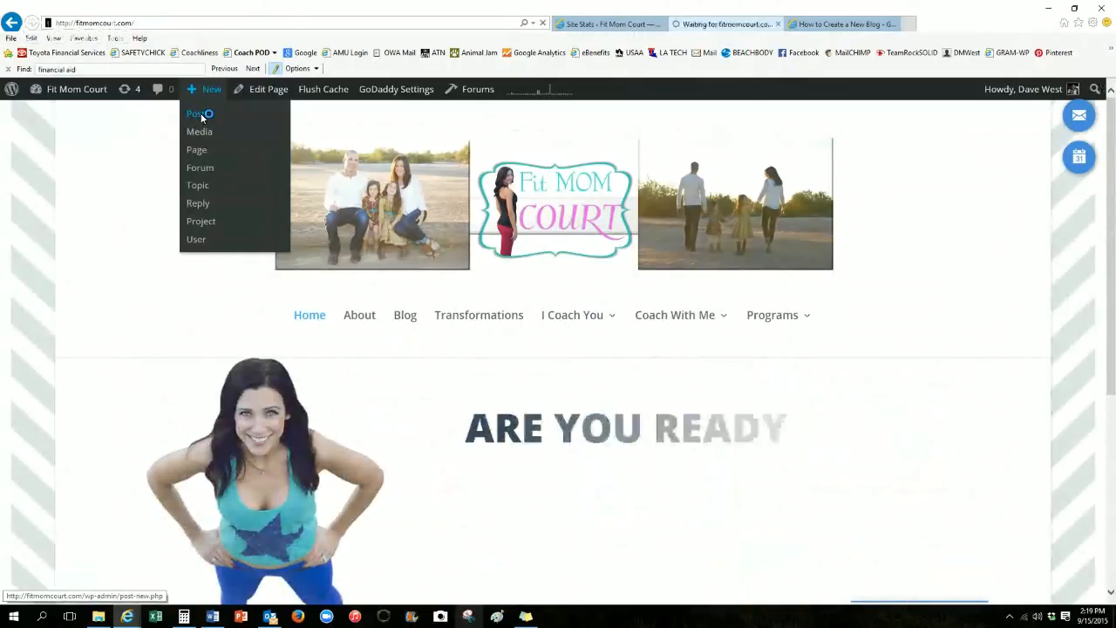
Look over the alternative ways to start a new post from the Site Stats page and bring up the new post form.
left_click(611, 24)
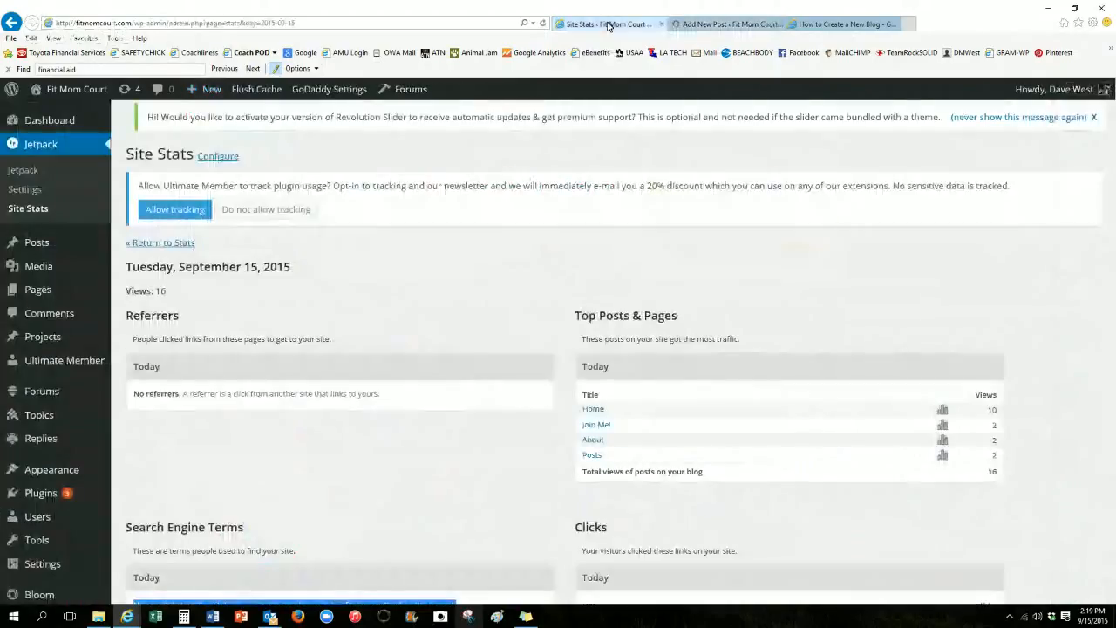
mouse_move(208, 94)
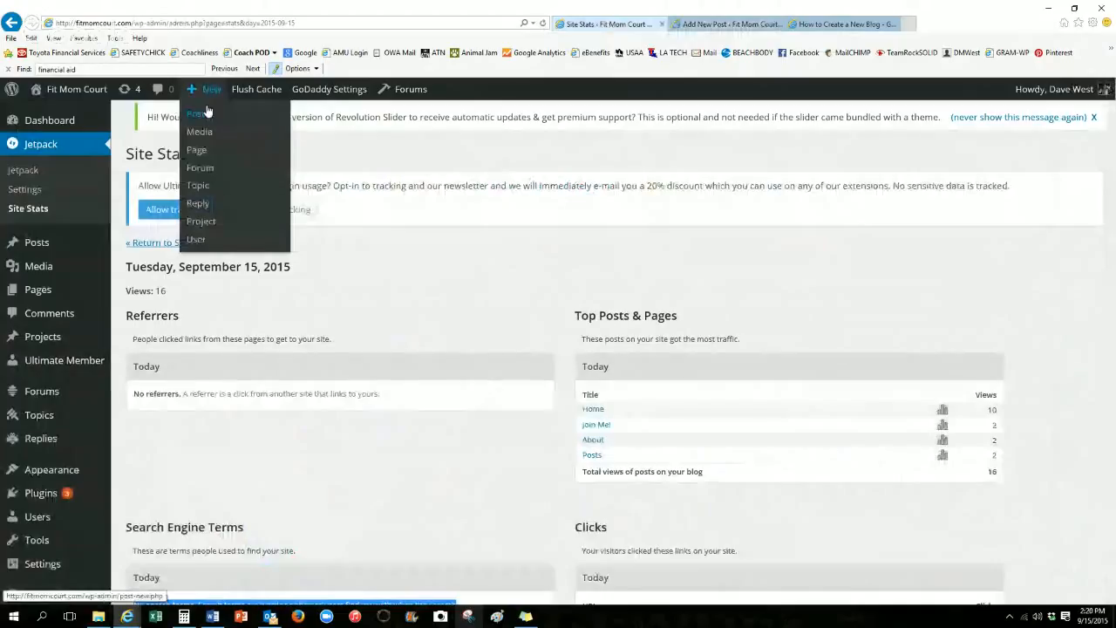
mouse_move(46, 246)
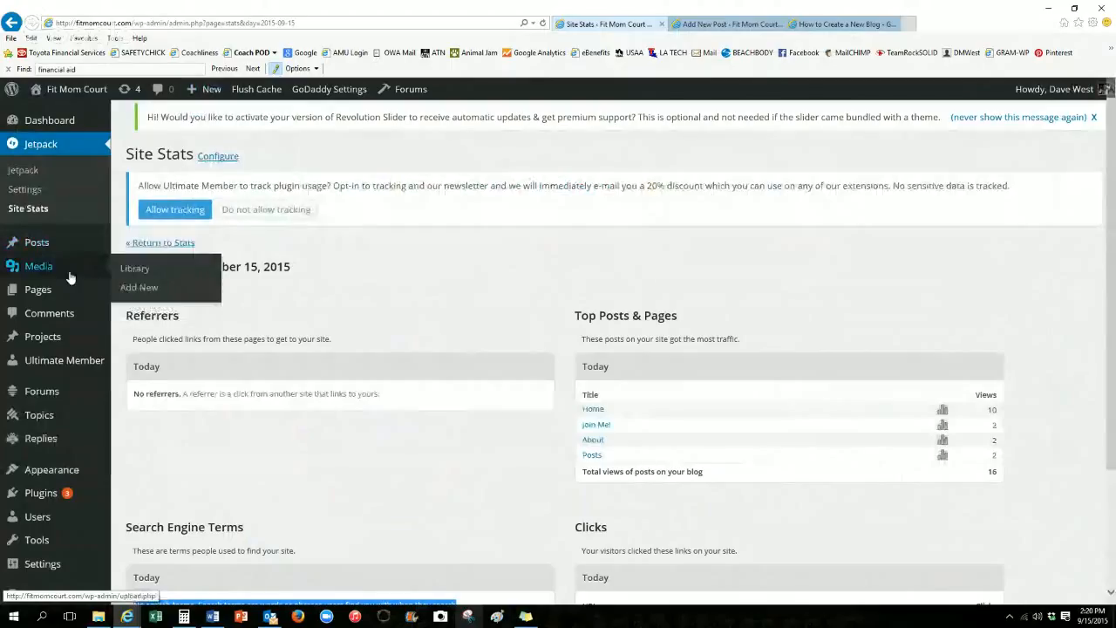
mouse_move(112, 254)
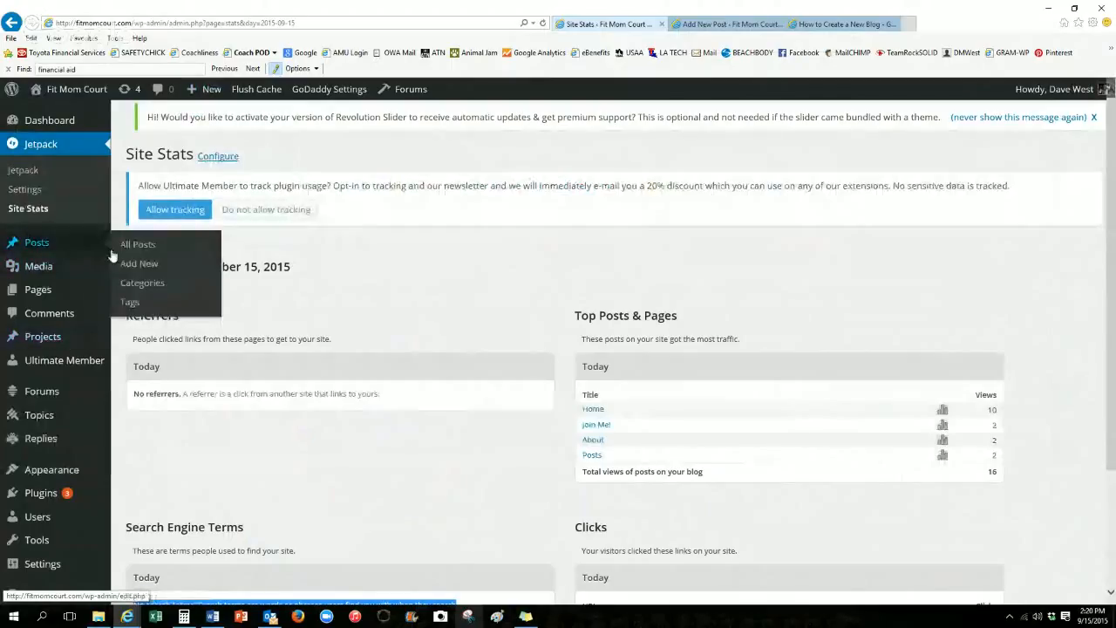
left_click(168, 263)
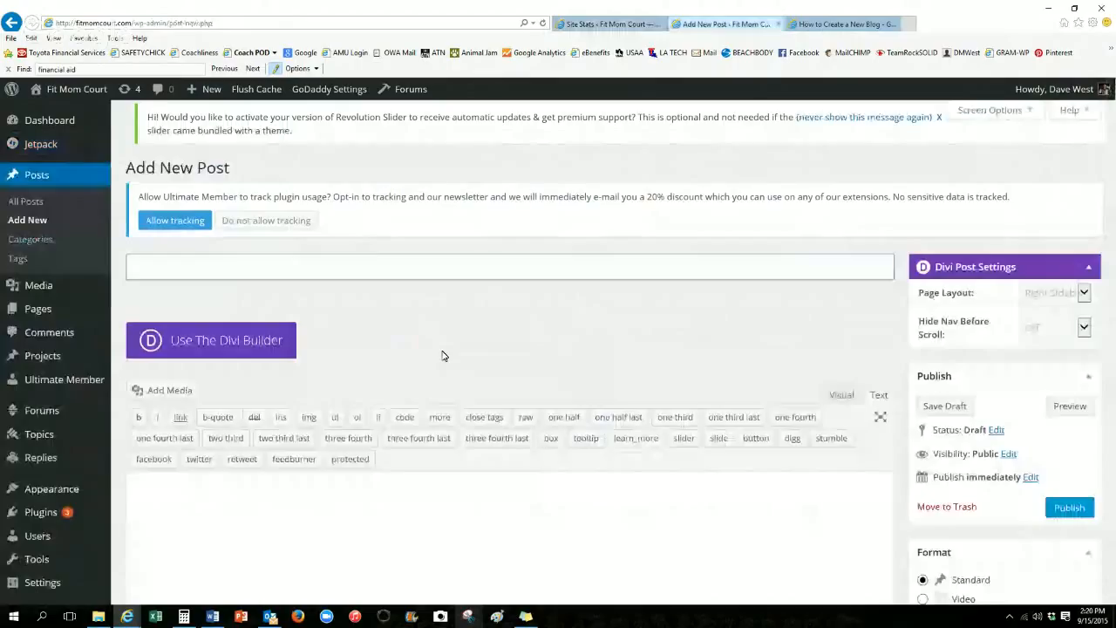
Title the new post with the blog owner's first name in the possessive followed by "Blogginess".
scroll(877, 316, "down", 1)
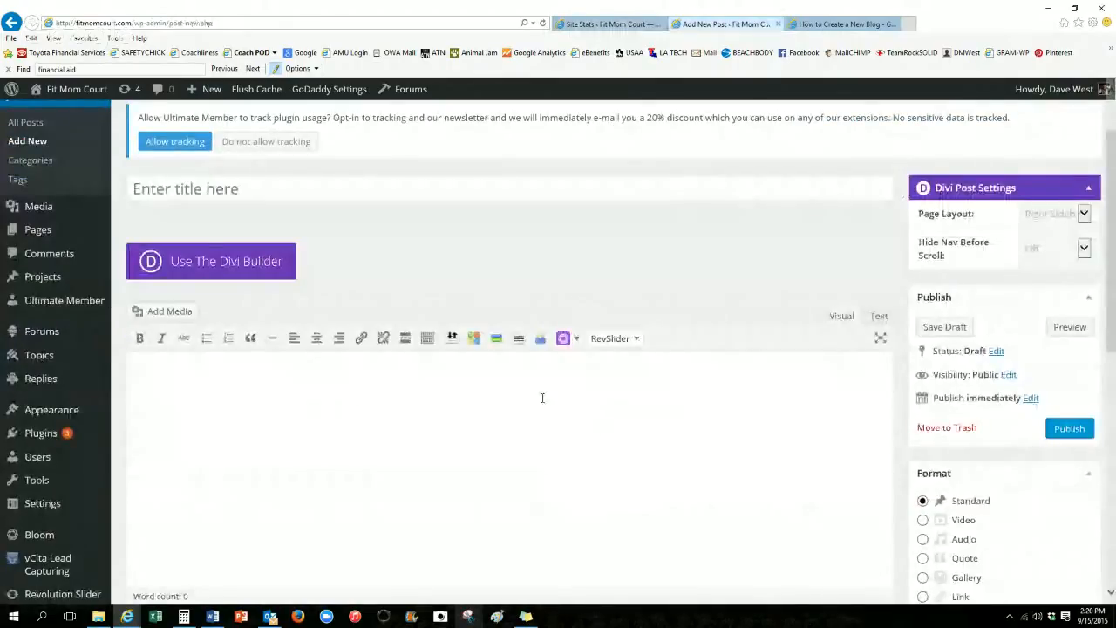
left_click(374, 199)
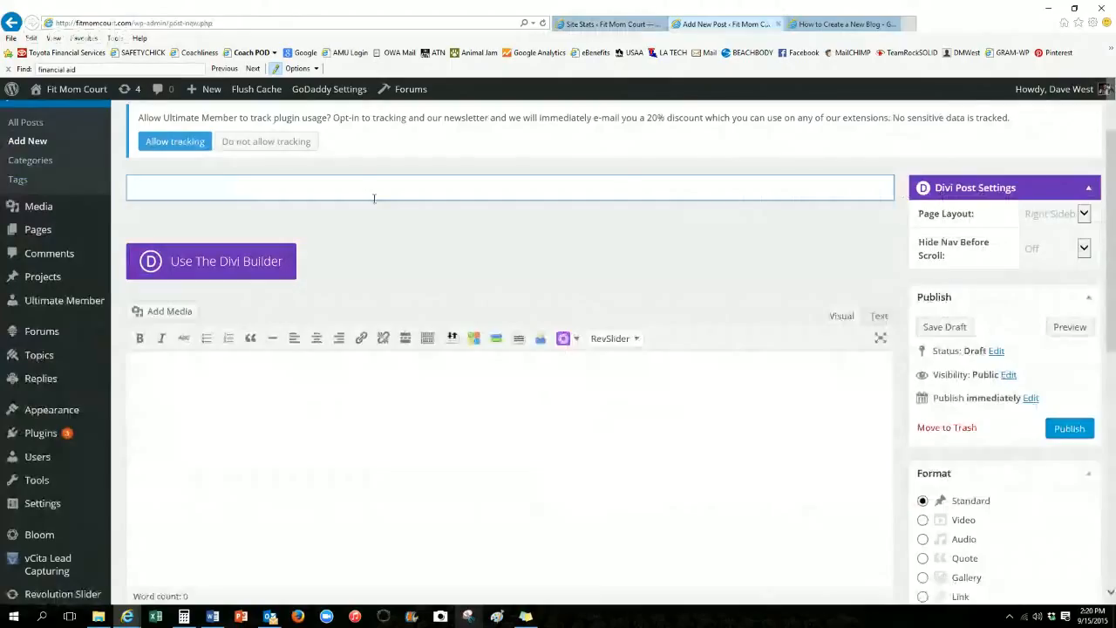
type("Courtney's Blogginess")
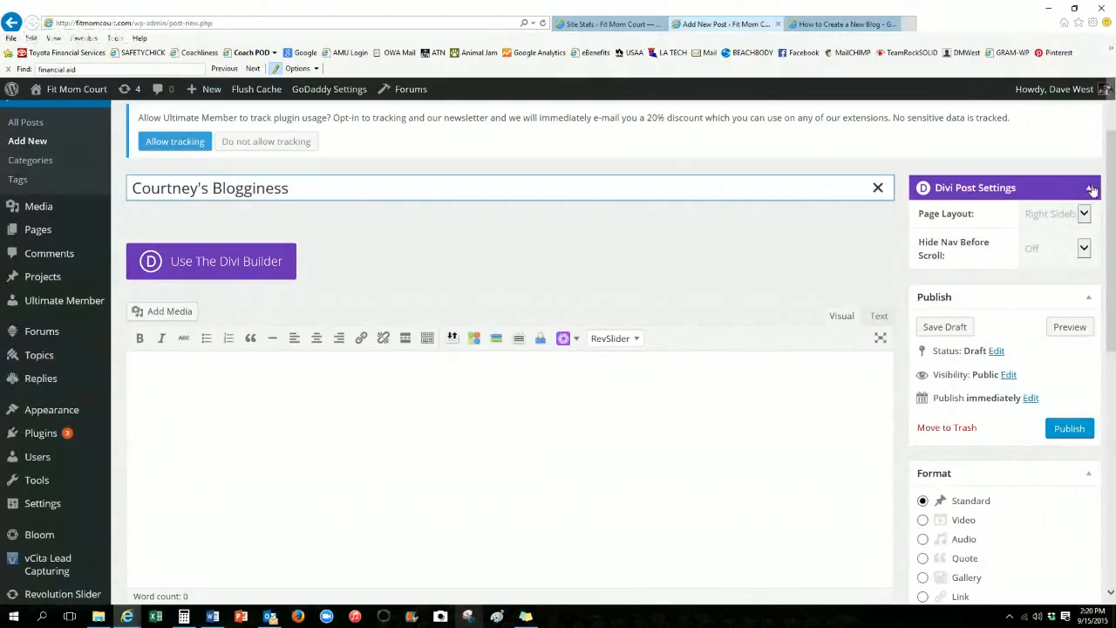
Collapse the Divi Post Settings and Format sections of the post editor.
scroll(1088, 197, "up", 2)
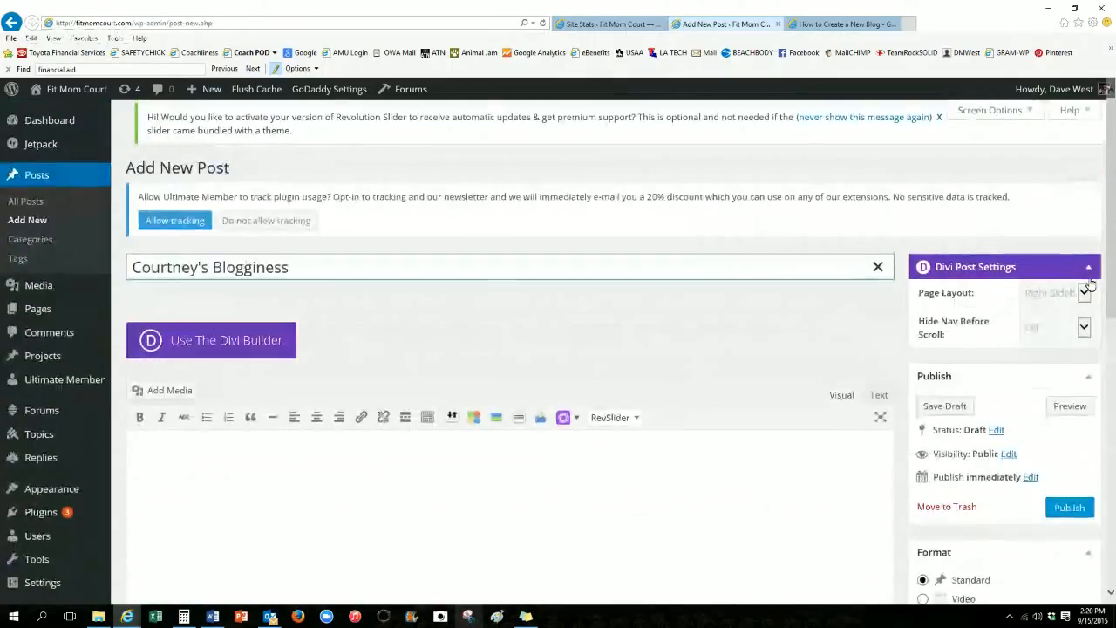
left_click(1088, 267)
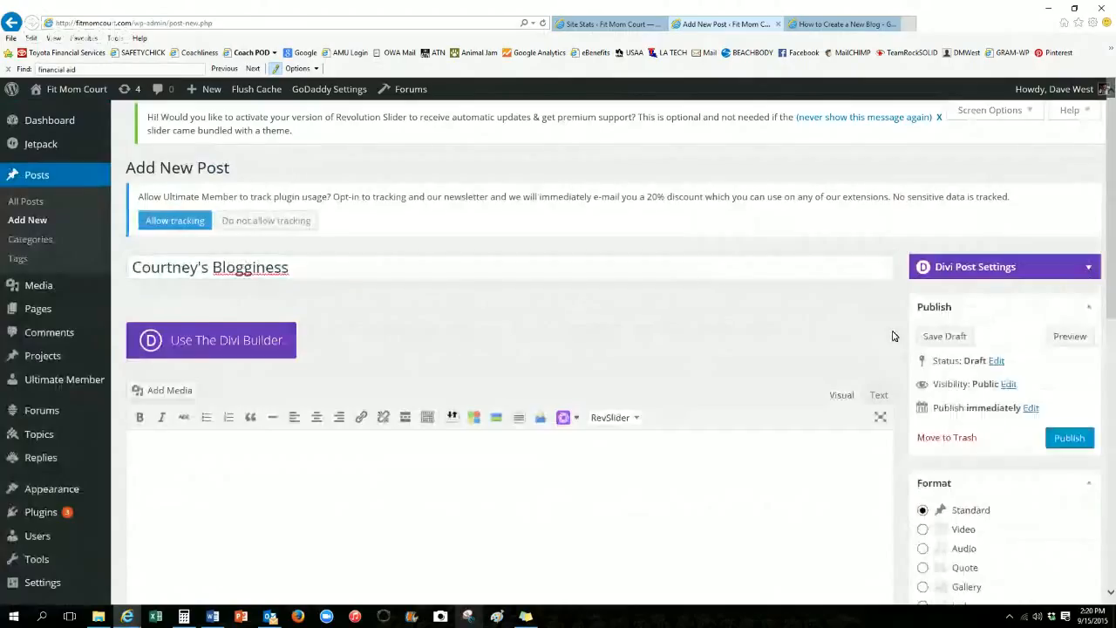
scroll(893, 336, "down", 2)
scroll(916, 383, "down", 2)
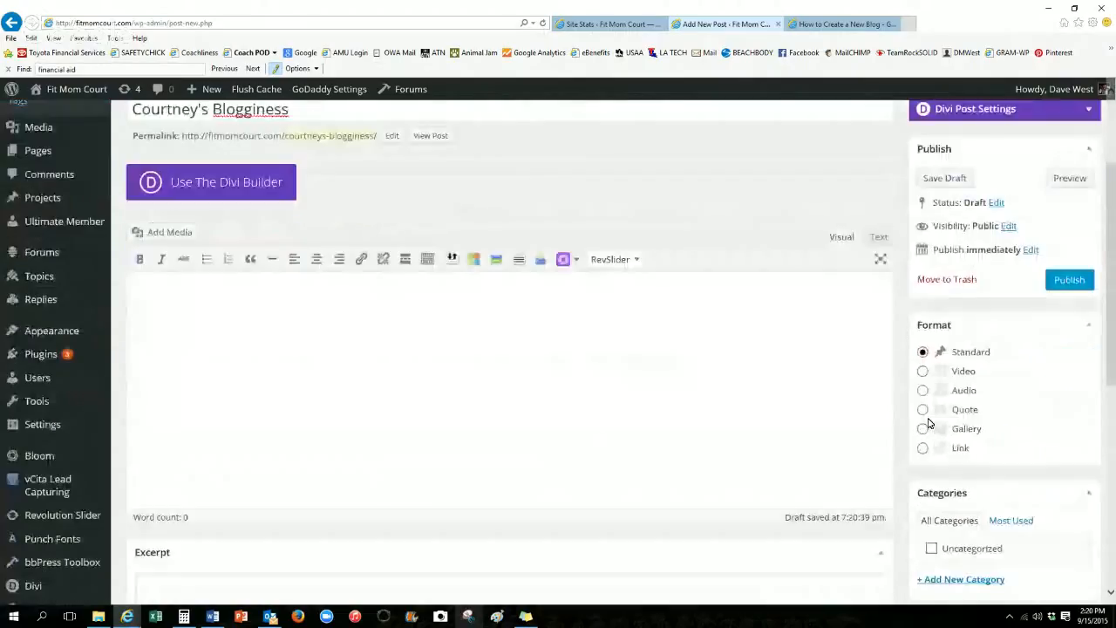
left_click(1081, 324)
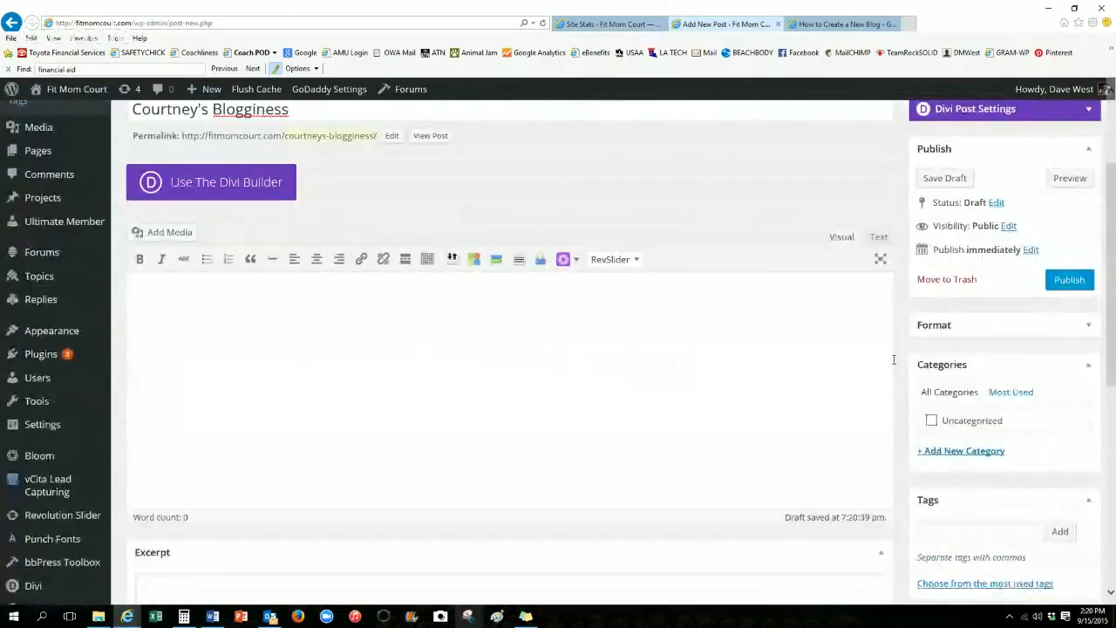
Create a new category named "Silly things" and assign it to the post.
scroll(893, 364, "down", 2)
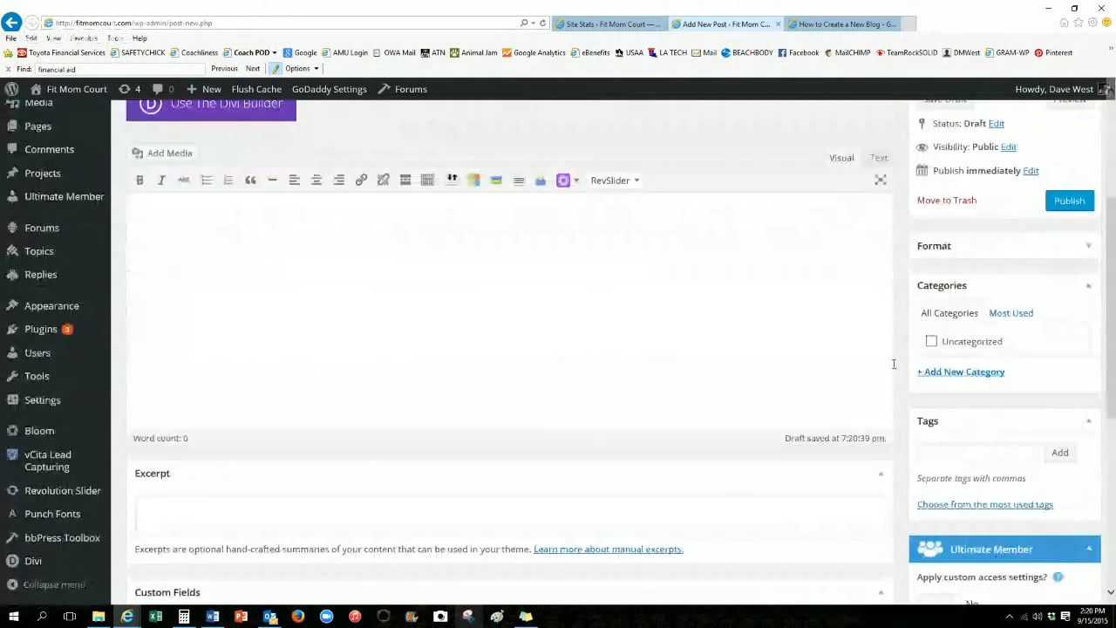
left_click(951, 373)
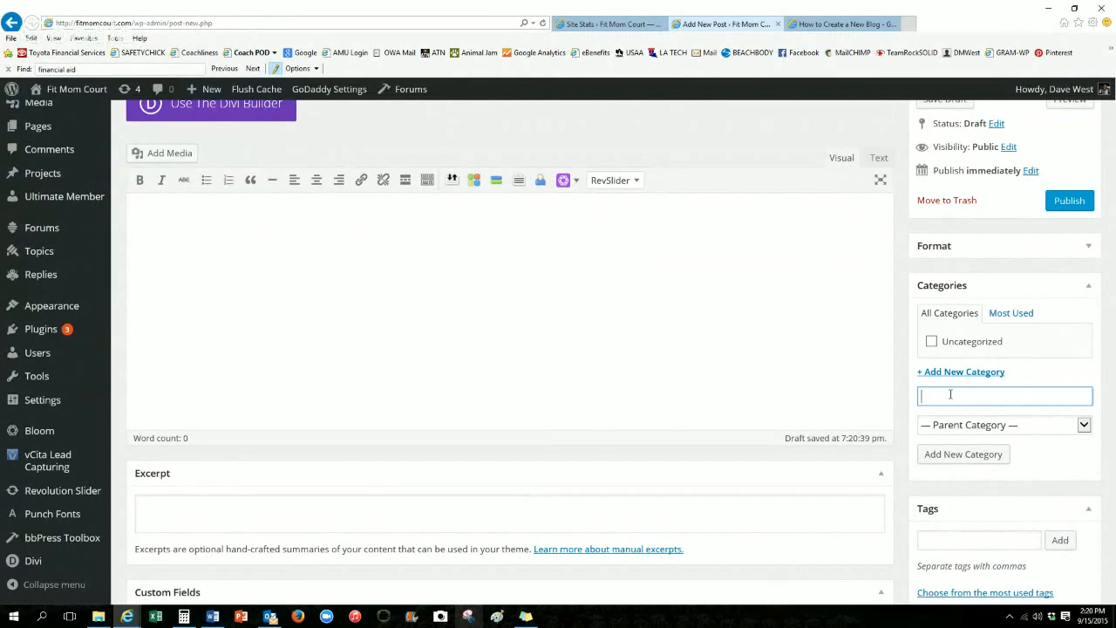
type("Silly things")
key("Return")
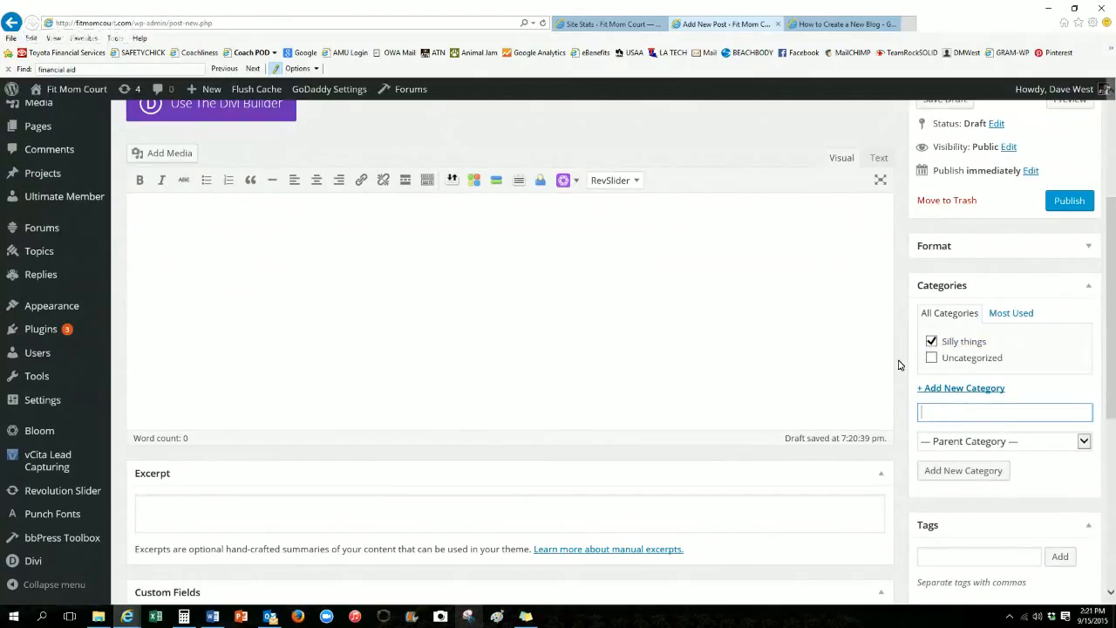
Add the tags "silly", "things" and "that" to the post.
scroll(900, 364, "down", 1)
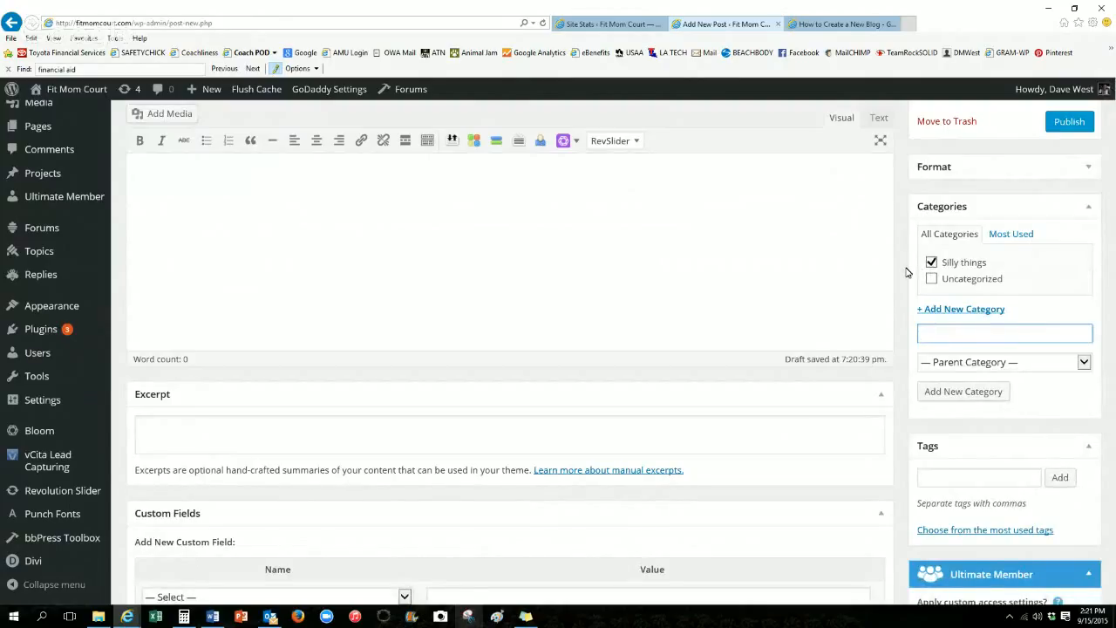
scroll(903, 303, "down", 3)
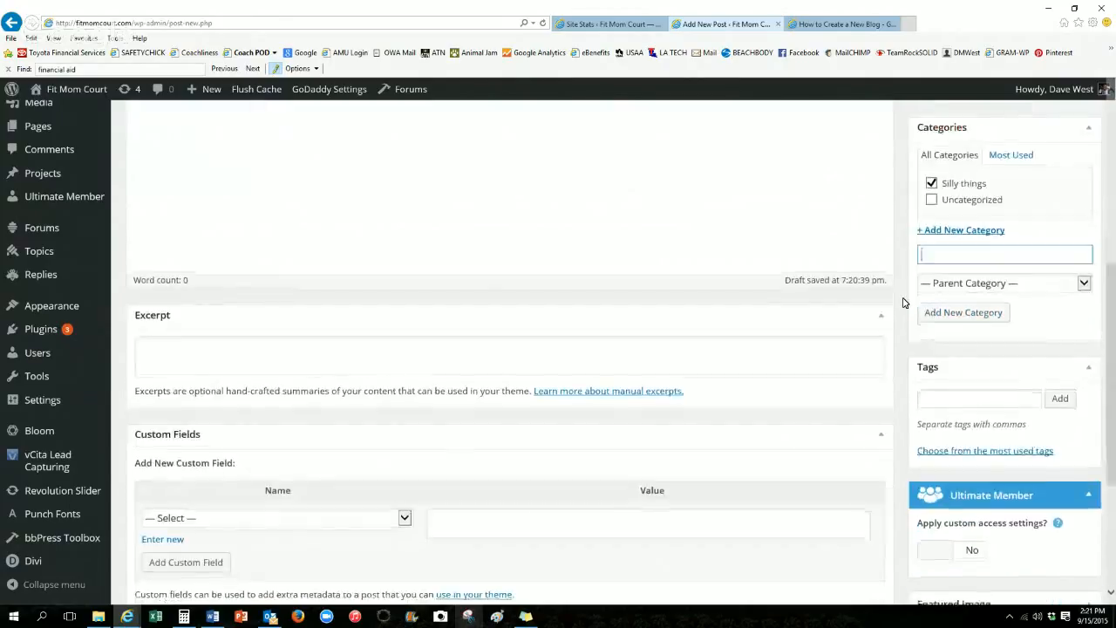
left_click(946, 319)
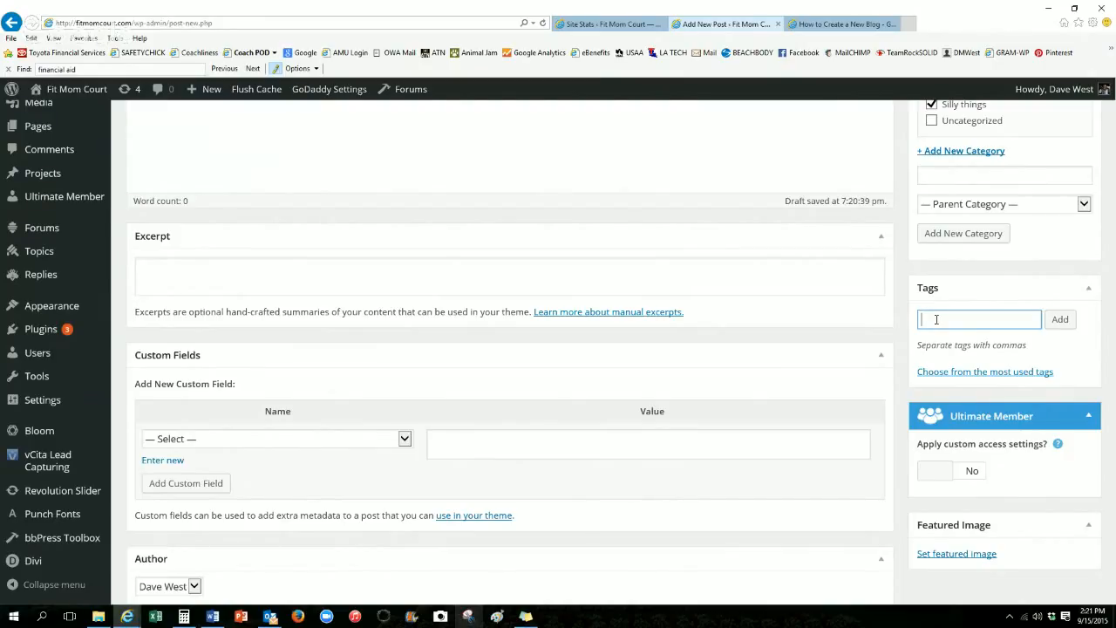
type("silly")
key("Return")
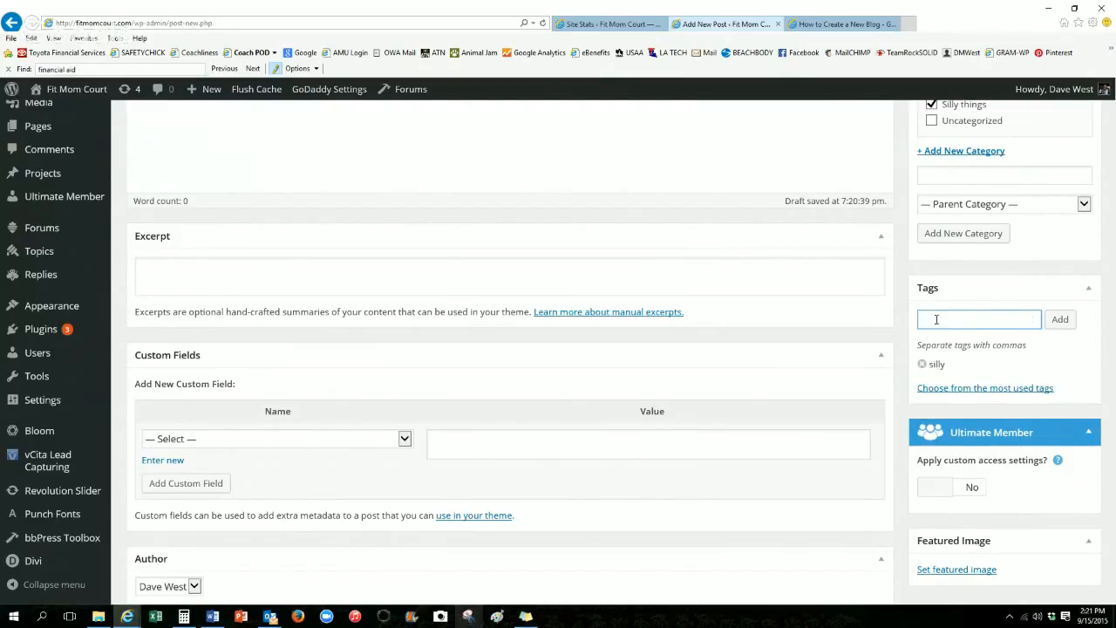
type("things")
key("Return")
type("that")
key("Return")
Add "smile" as a further tag on the post.
type("make")
key("BackSpace")
key("BackSpace")
key("BackSpace")
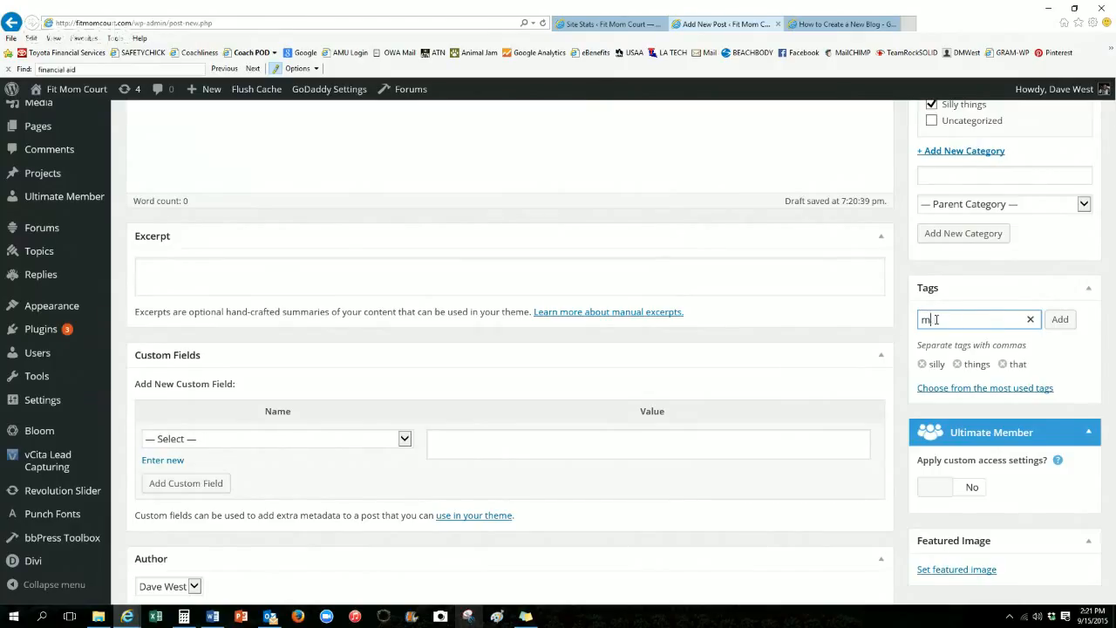
key("BackSpace")
type("smile")
key("Return")
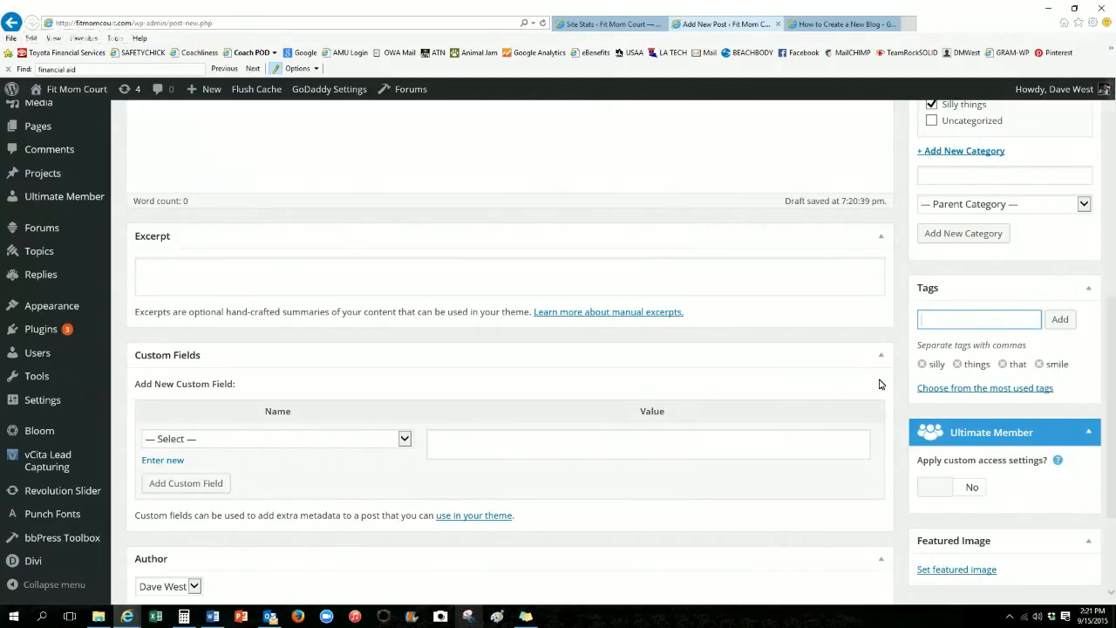
Set the Before_After1.png picture from the media library as the post's featured image.
scroll(863, 416, "down", 3)
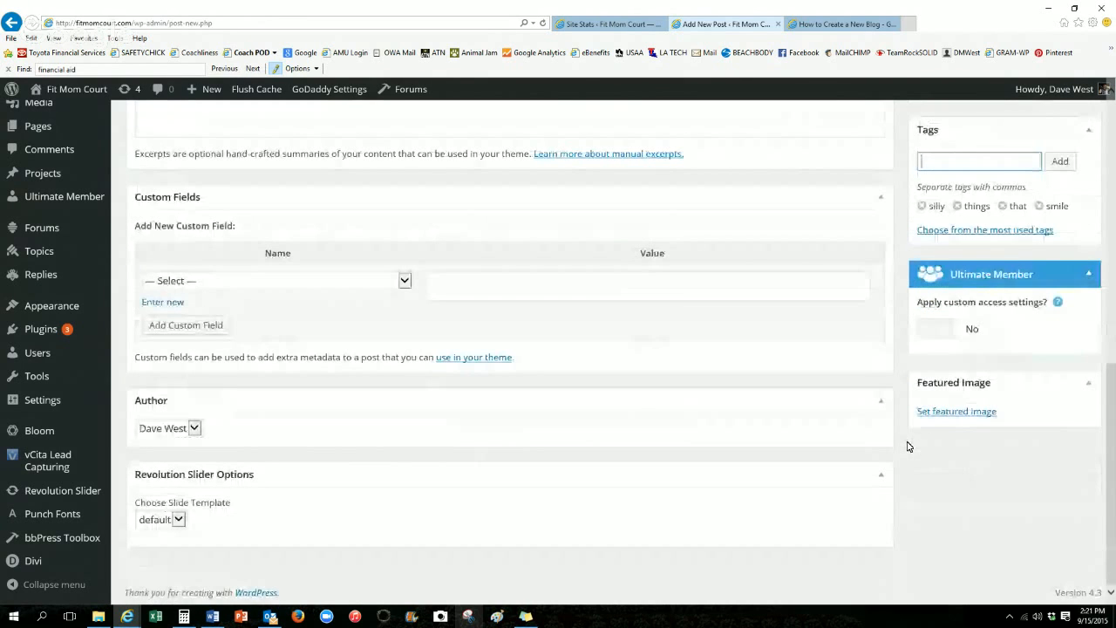
left_click(951, 420)
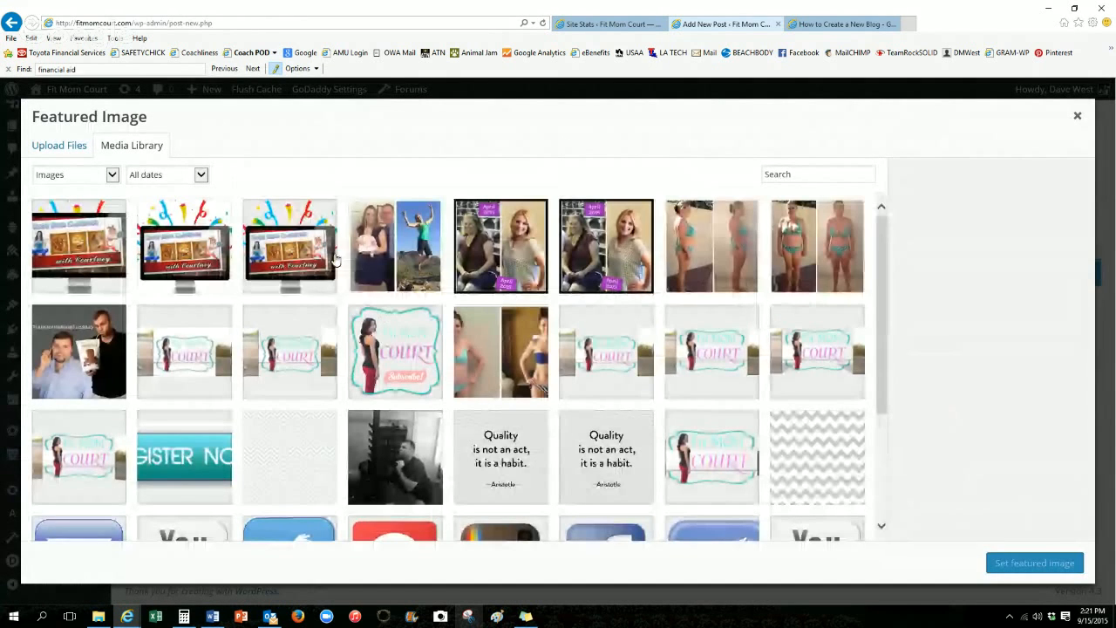
scroll(297, 309, "down", 1)
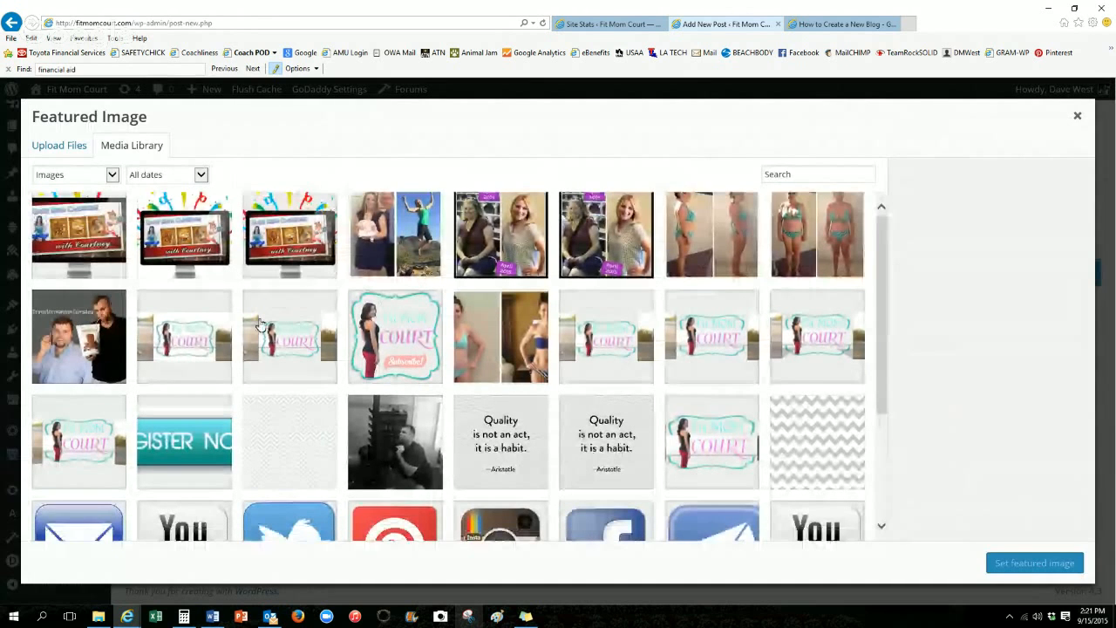
scroll(531, 299, "down", 2)
left_click(531, 299)
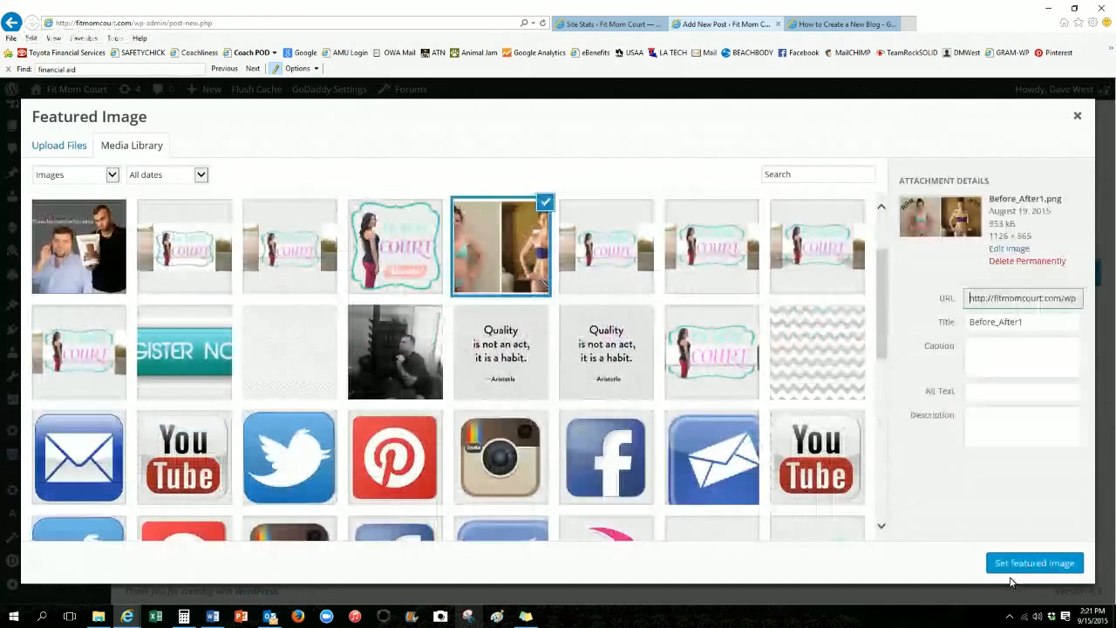
left_click(1014, 569)
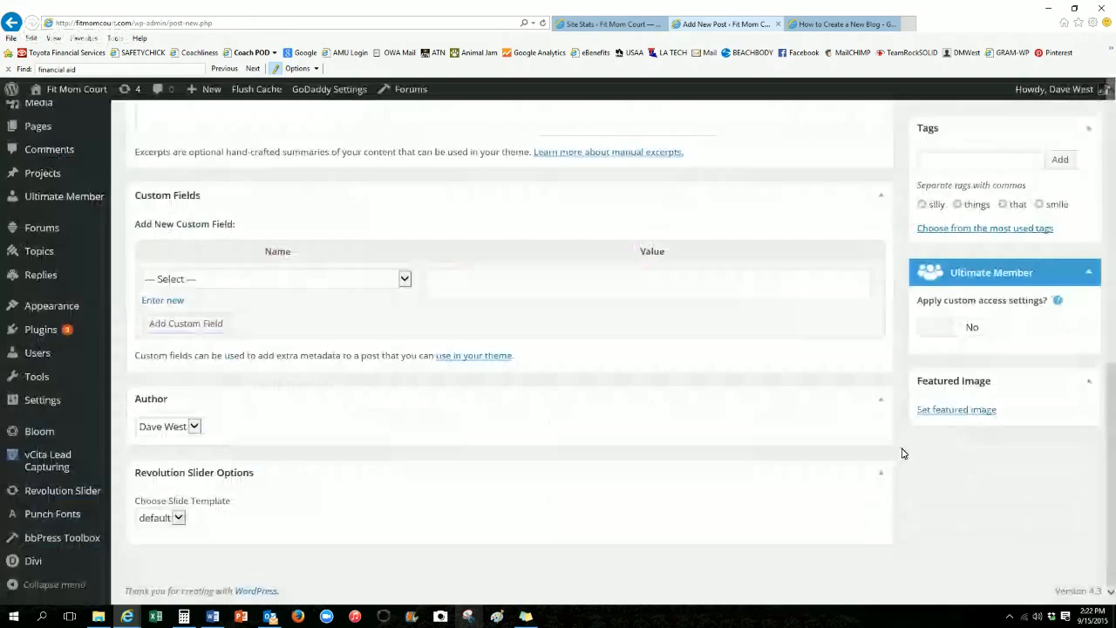
Preview the draft post and check how its title, category and featured image look on the site.
scroll(902, 449, "up", 5)
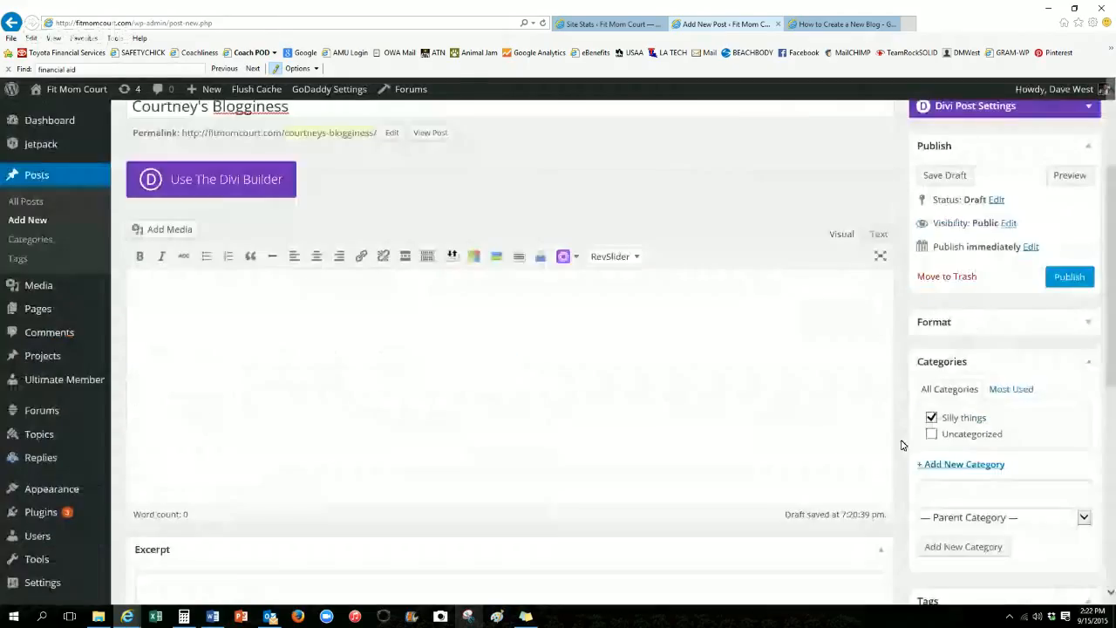
scroll(902, 445, "up", 2)
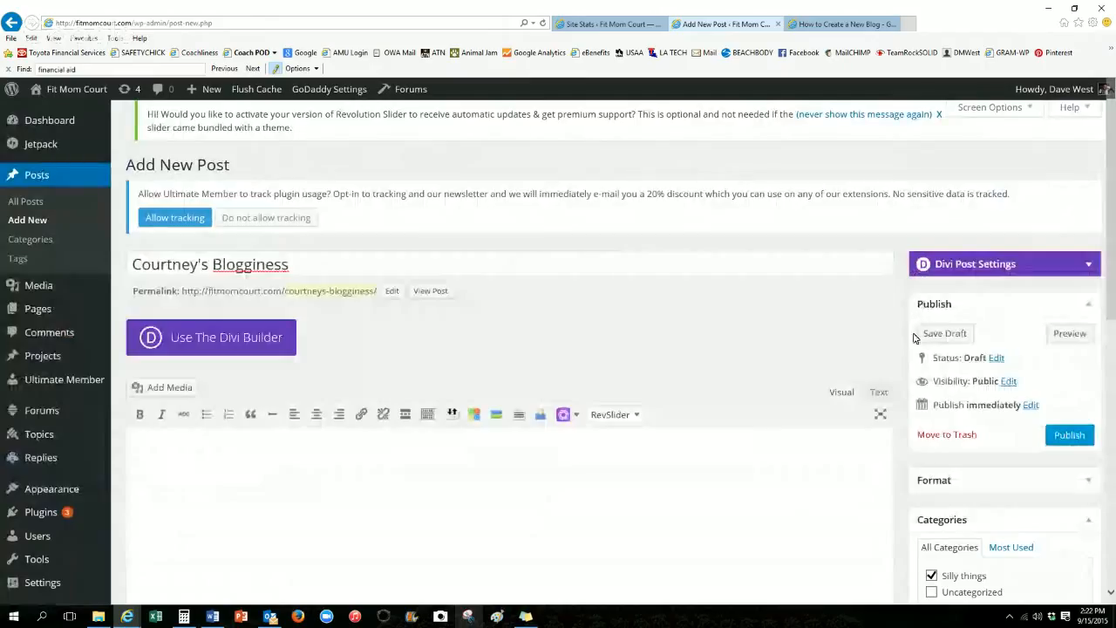
left_click(1069, 436)
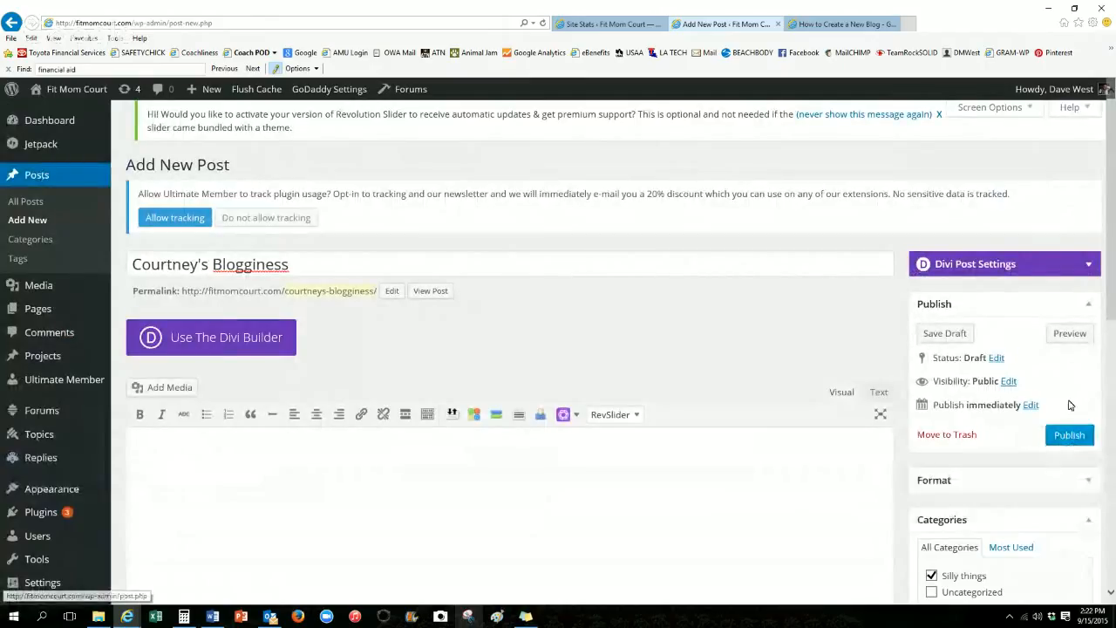
left_click(1069, 334)
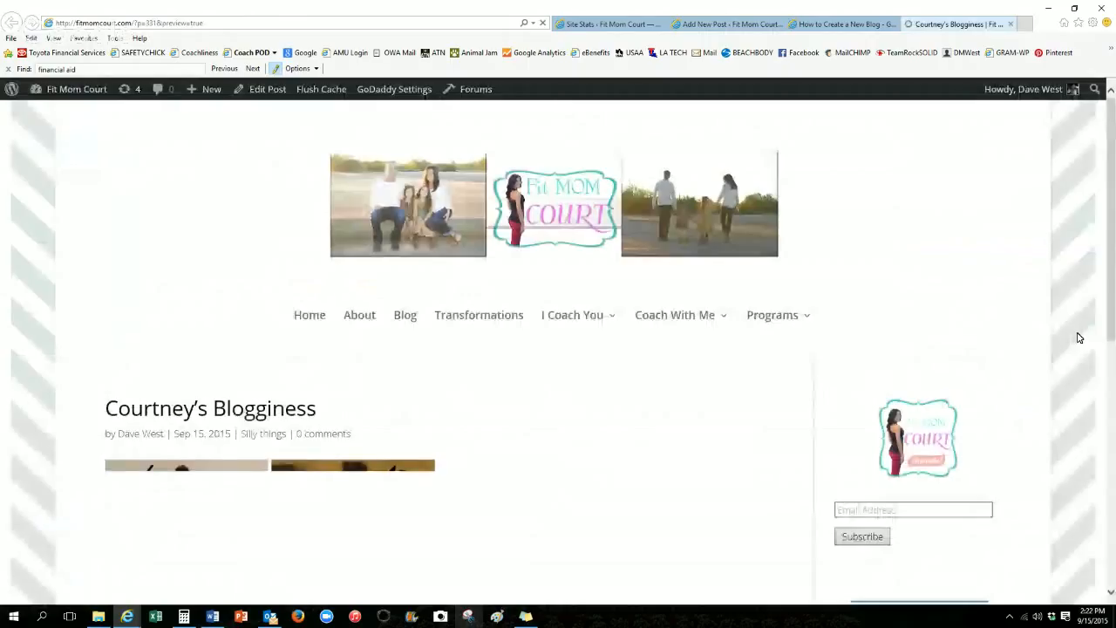
scroll(724, 427, "down", 1)
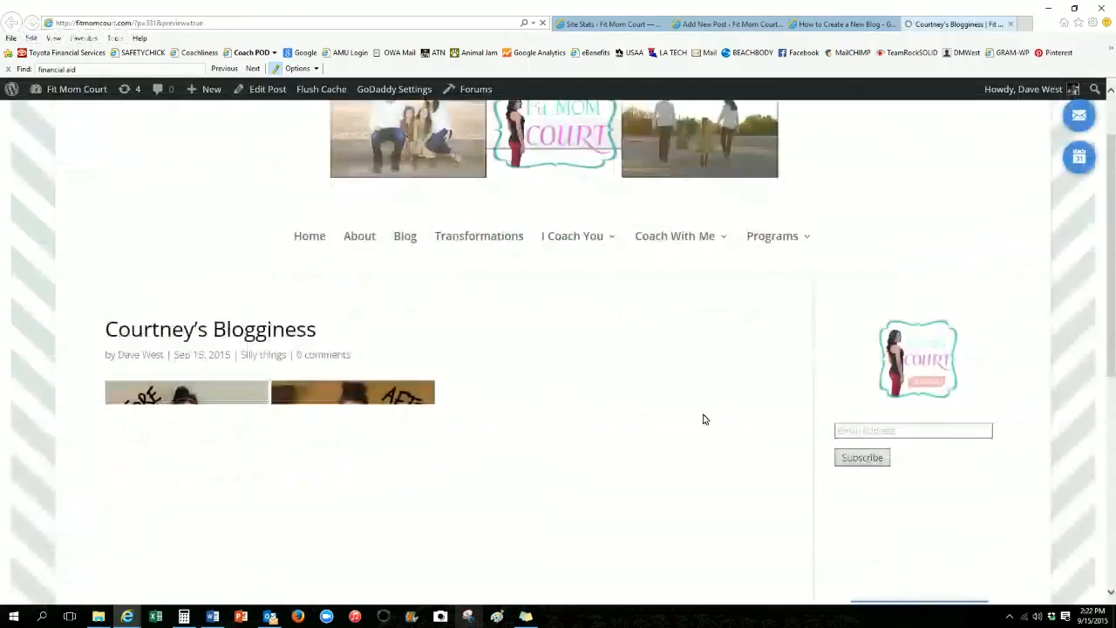
scroll(704, 420, "down", 1)
scroll(704, 419, "down", 2)
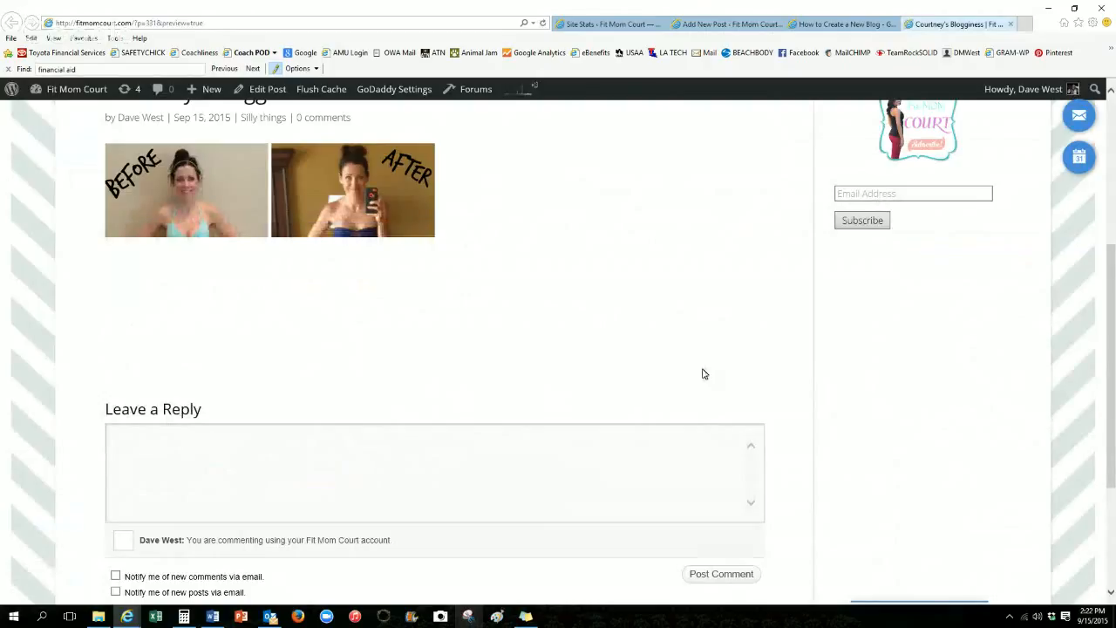
scroll(704, 373, "up", 1)
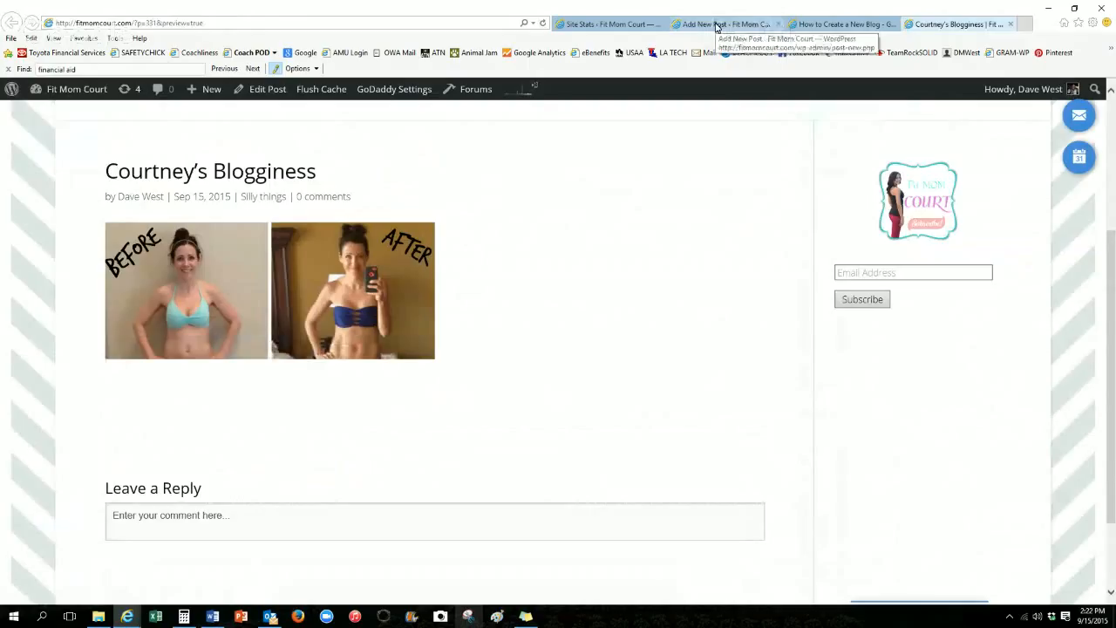
Return to the post editor and insert Before_After1.png from the media library into the empty post body.
left_click(715, 26)
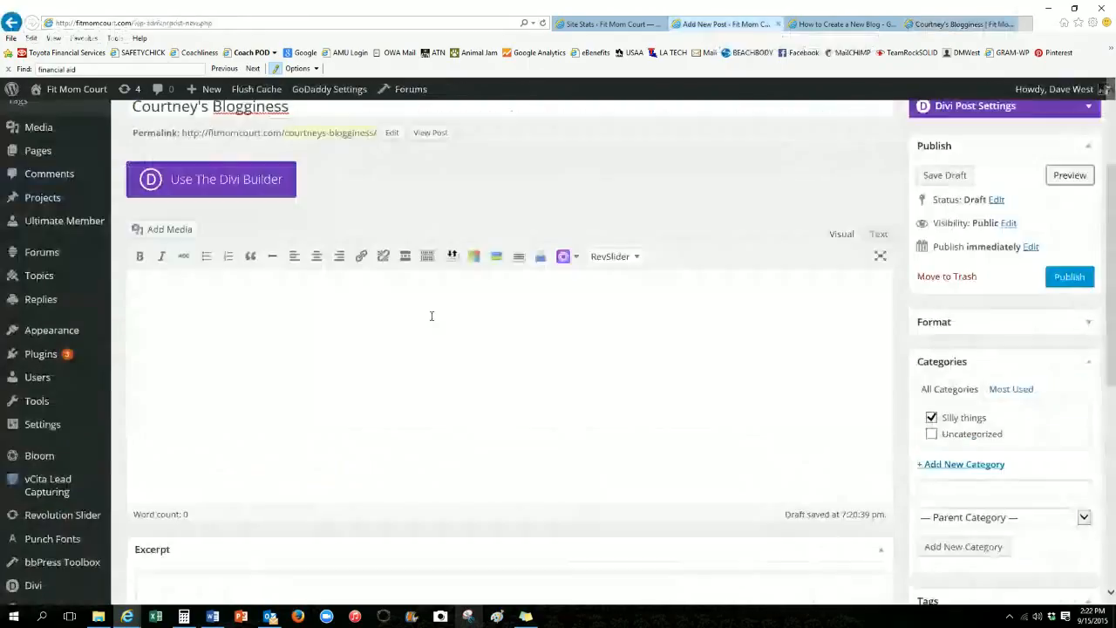
left_click(430, 315)
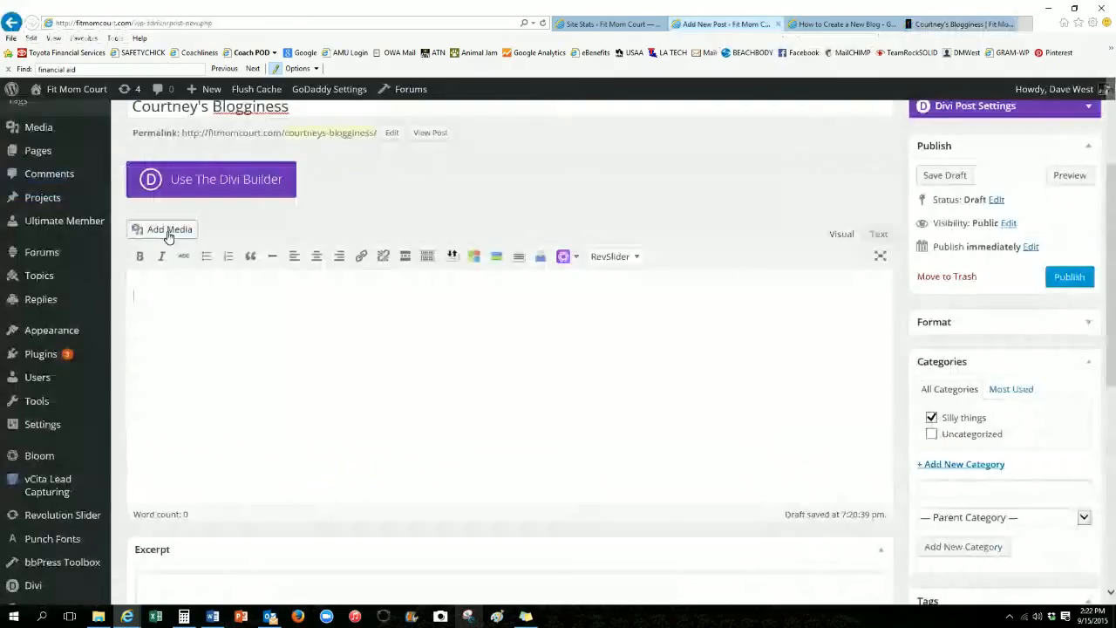
left_click(168, 230)
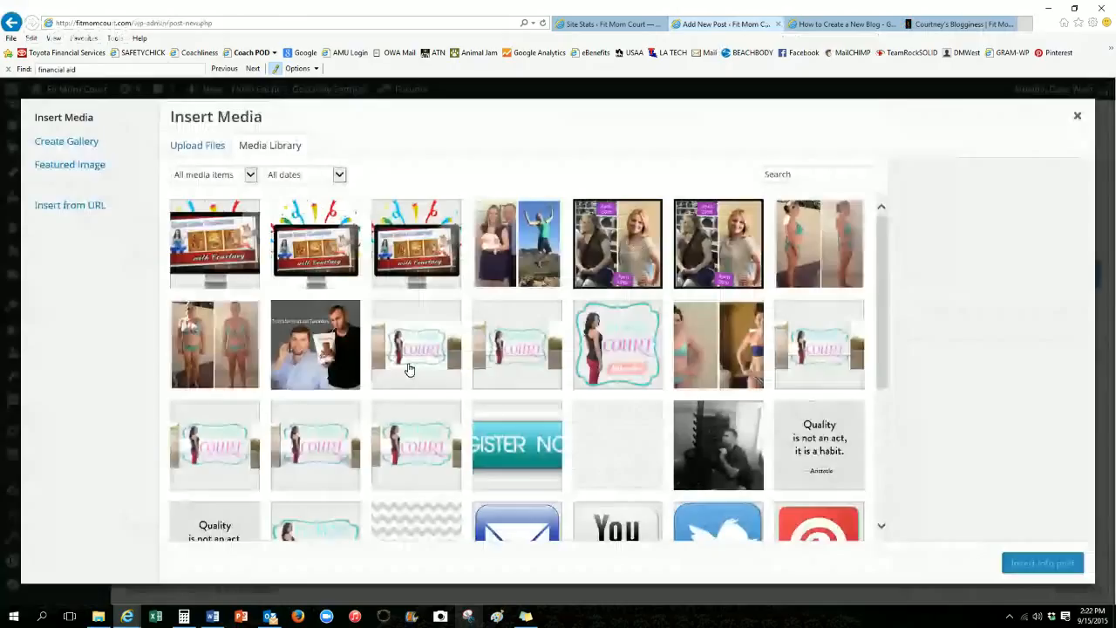
left_click(718, 345)
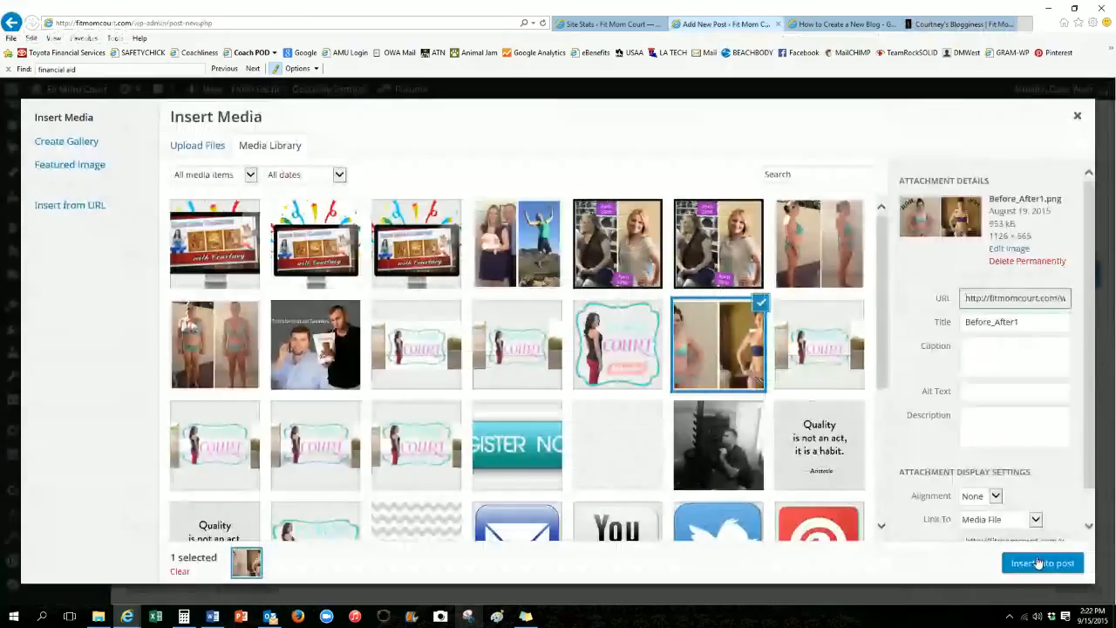
left_click(1039, 563)
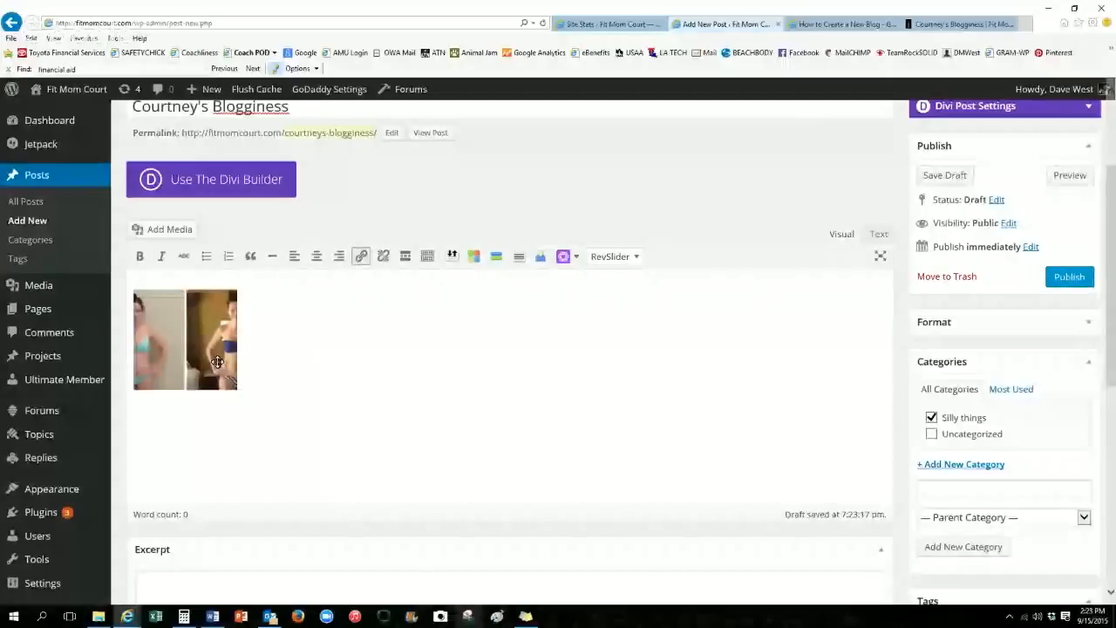
Give the before-and-after image in the post body a custom size with a width of 203 px.
left_click(181, 346)
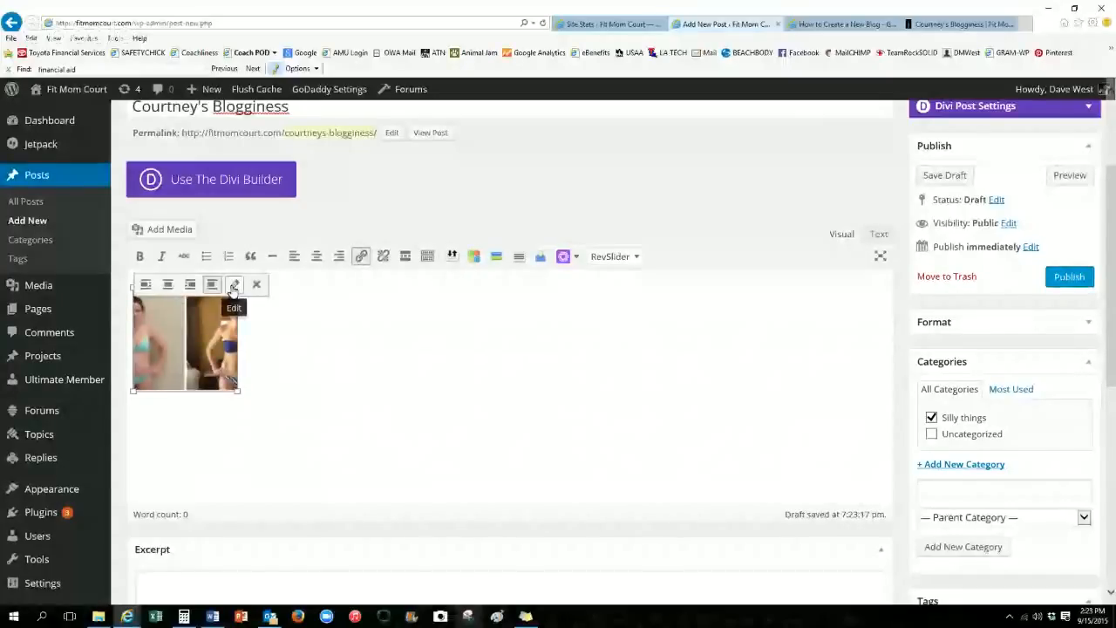
left_click(234, 286)
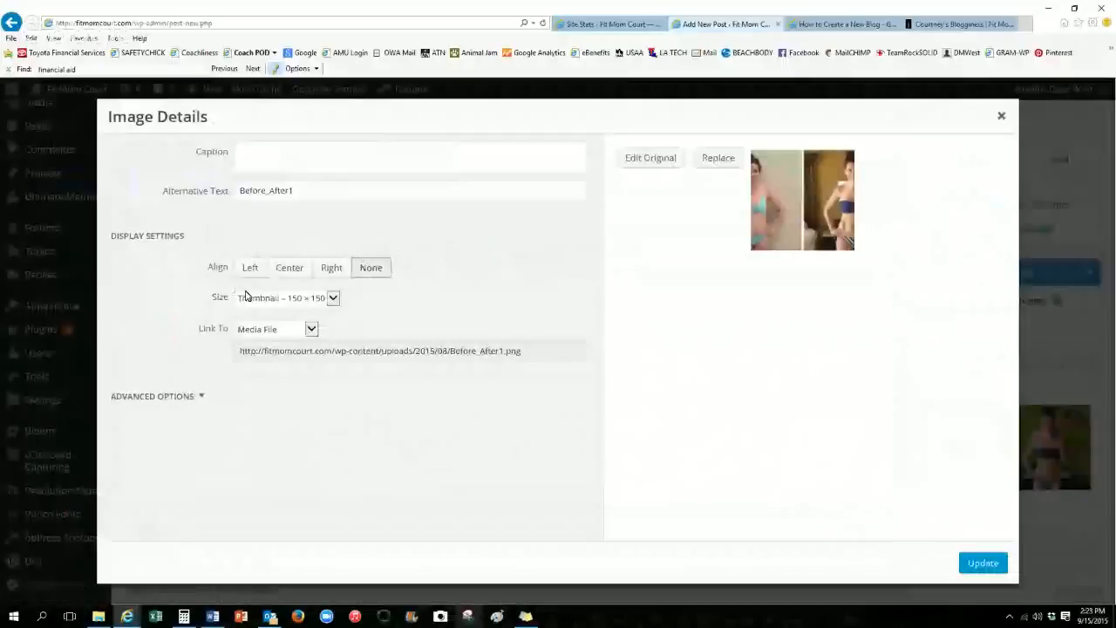
left_click(320, 299)
left_click(296, 341)
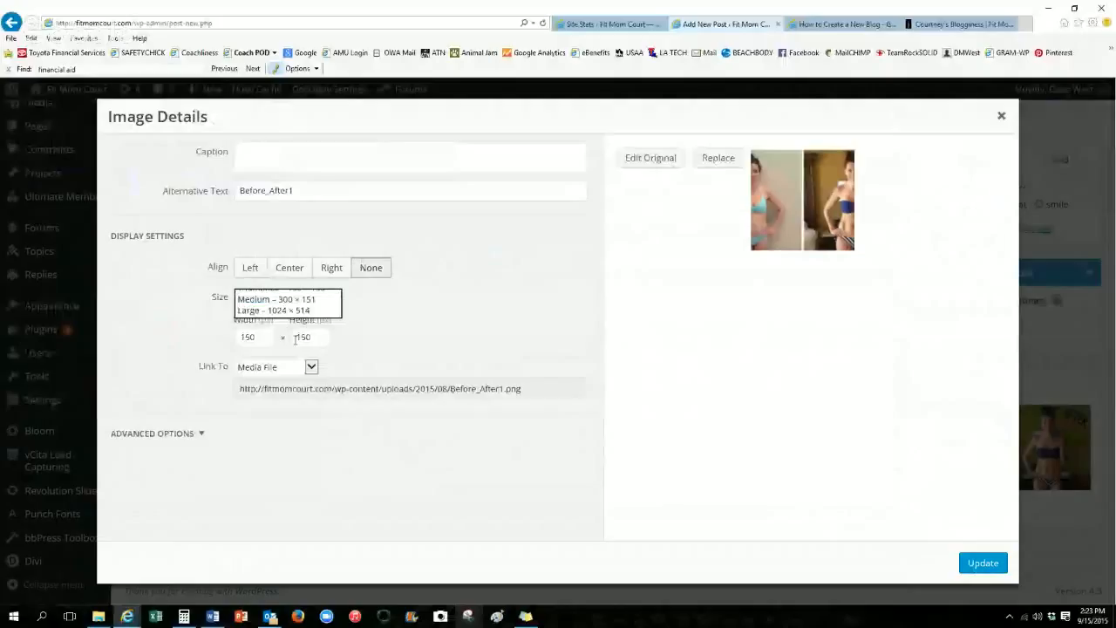
left_click_drag(258, 337, 189, 343)
type("203")
key("Tab")
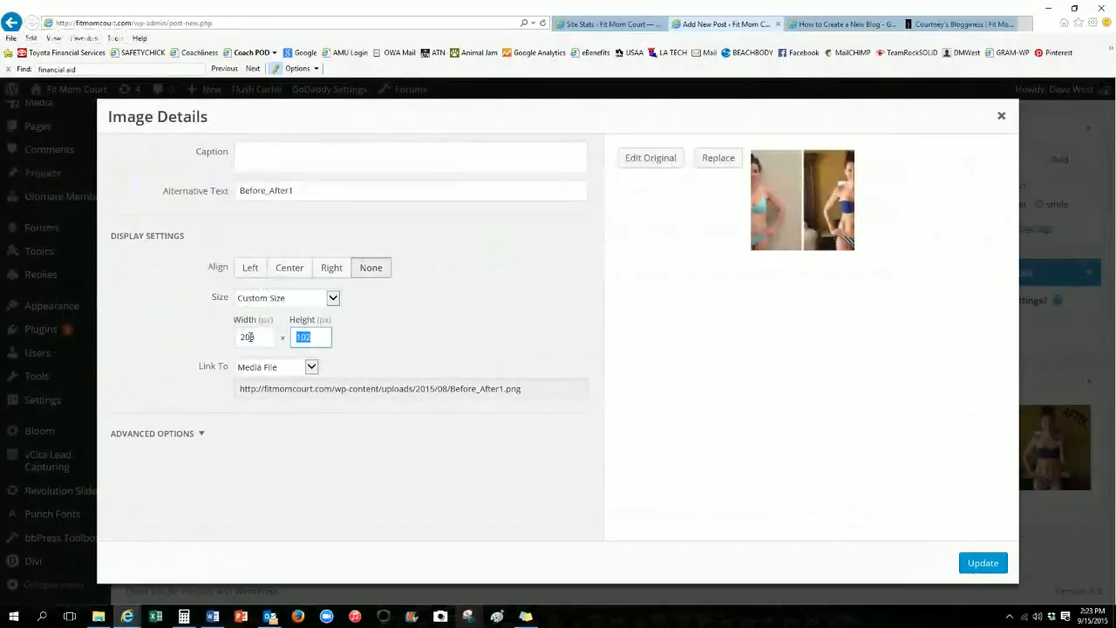
left_click(982, 564)
scroll(329, 471, "down", 3)
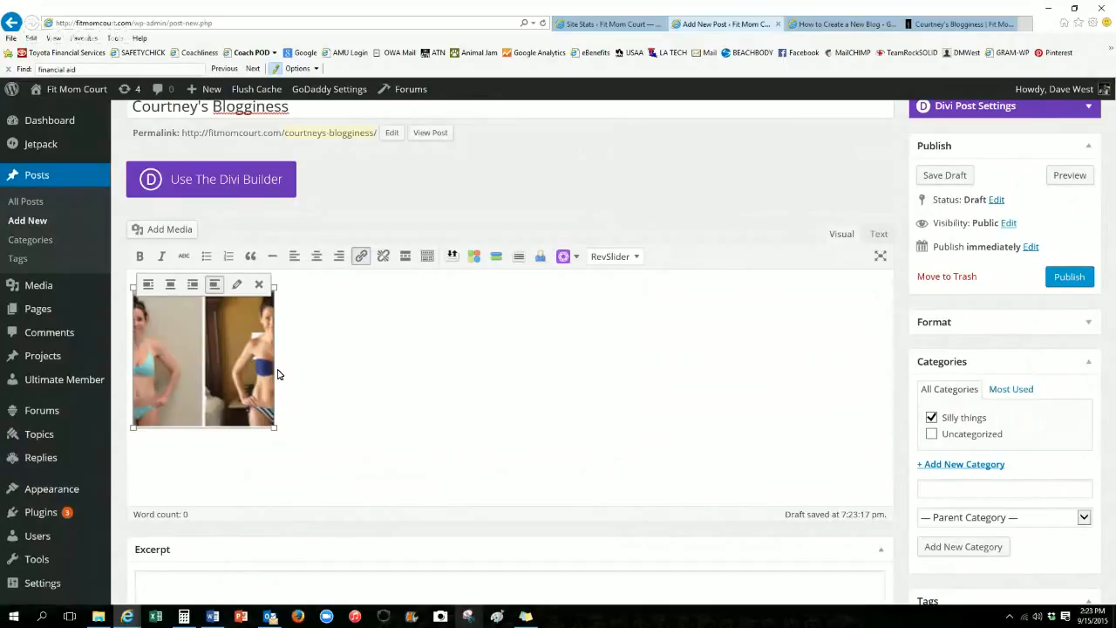
Start a new paragraph below the image and show the editor's additional row of formatting tools.
left_click(228, 465)
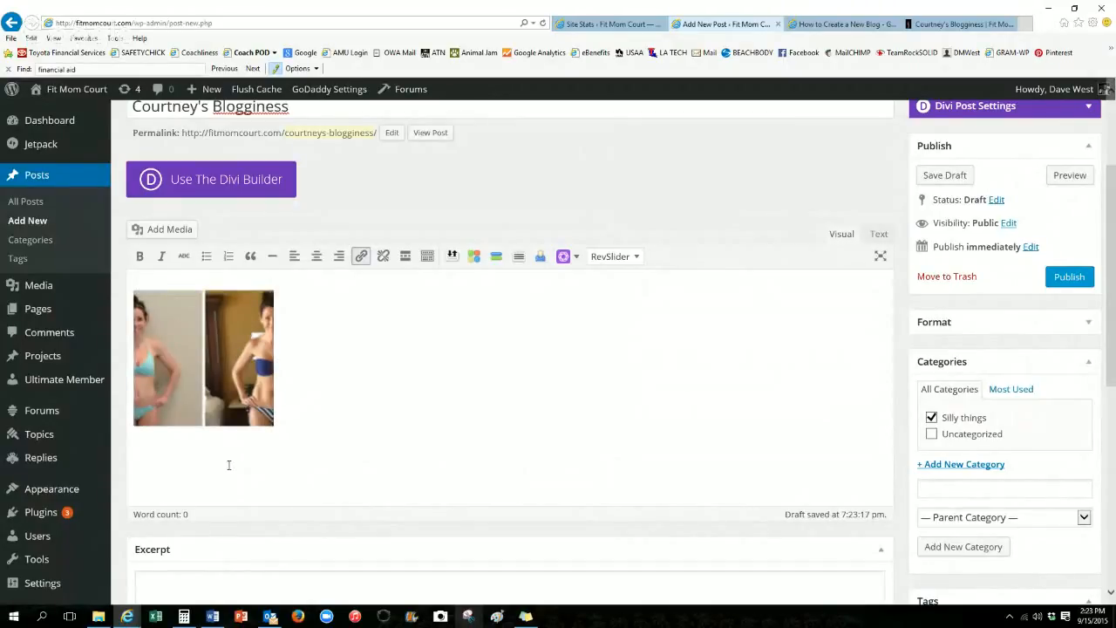
key("Return")
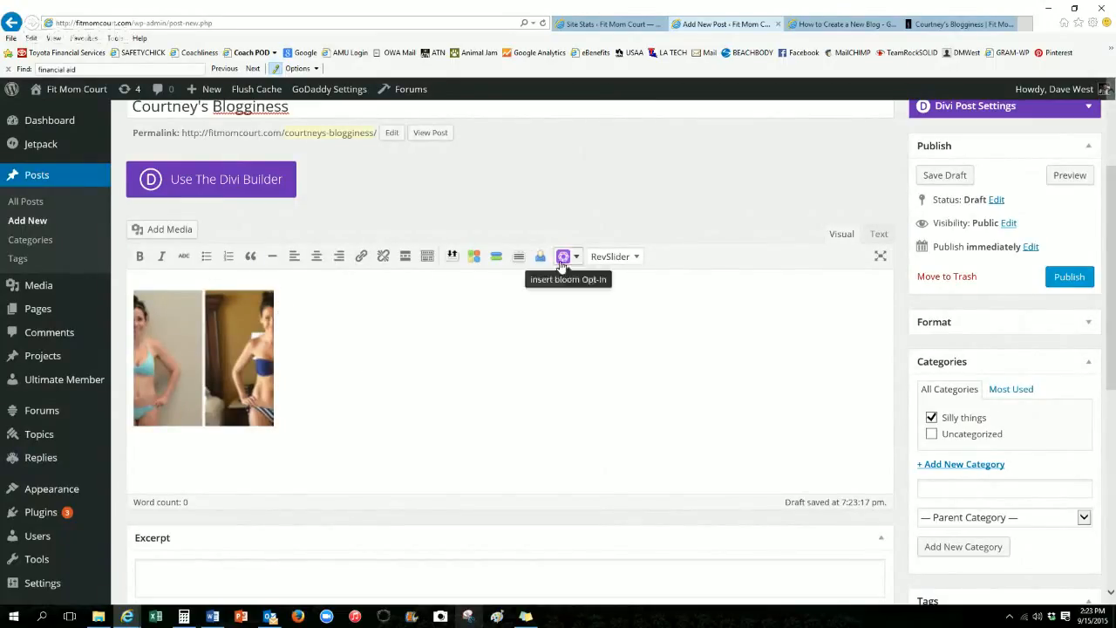
left_click(427, 258)
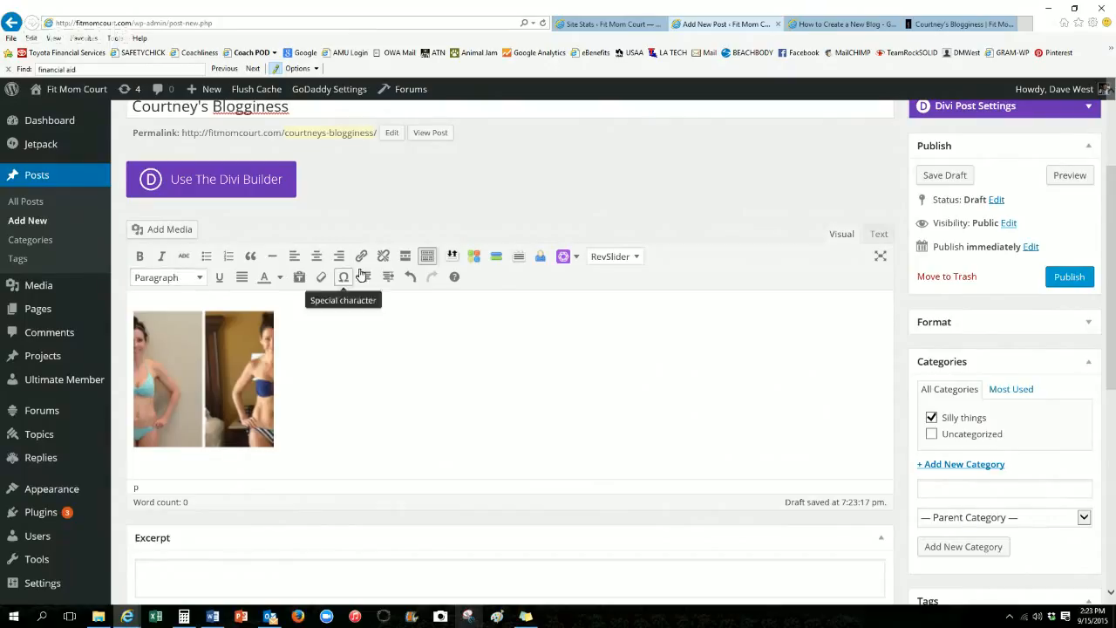
left_click(240, 467)
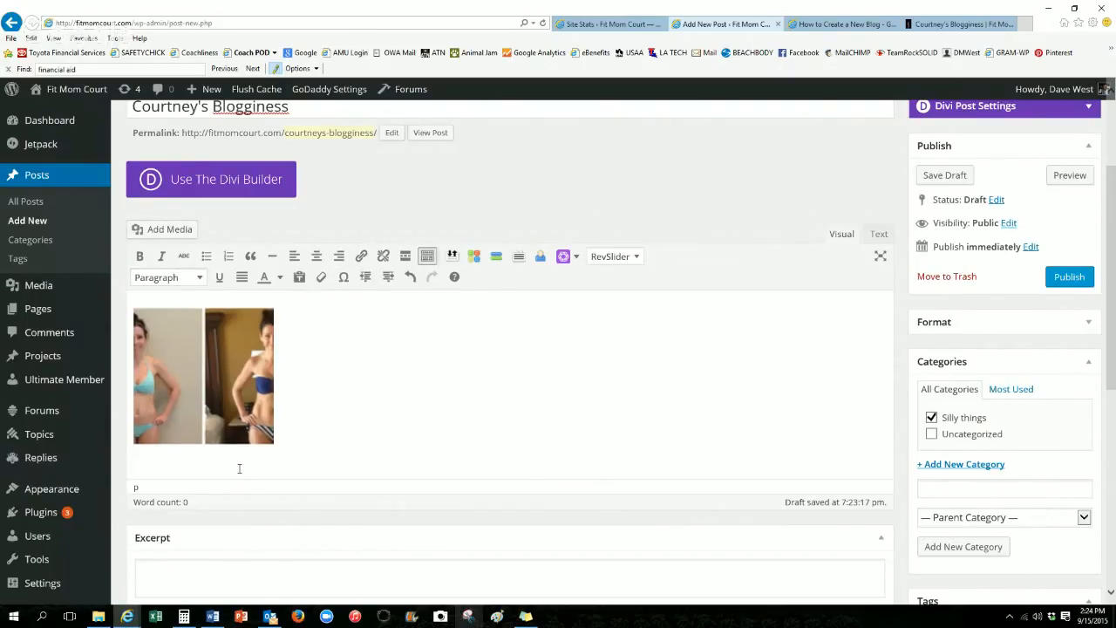
Write "This is my first Header" below the image and format it as Heading 1.
type("This is my first Paragra")
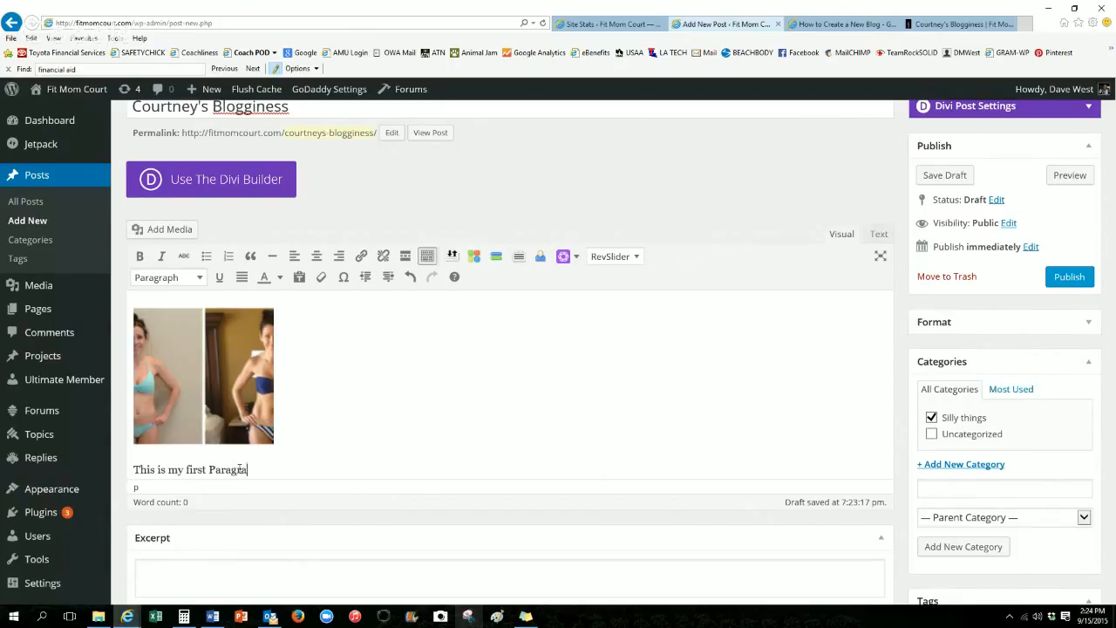
key("BackSpace")
key("BackSpace")
key("BackSpace")
key("BackSpace")
key("BackSpace")
key("BackSpace")
key("BackSpace")
type("Header")
triple_click(239, 471)
left_click(203, 279)
left_click(208, 345)
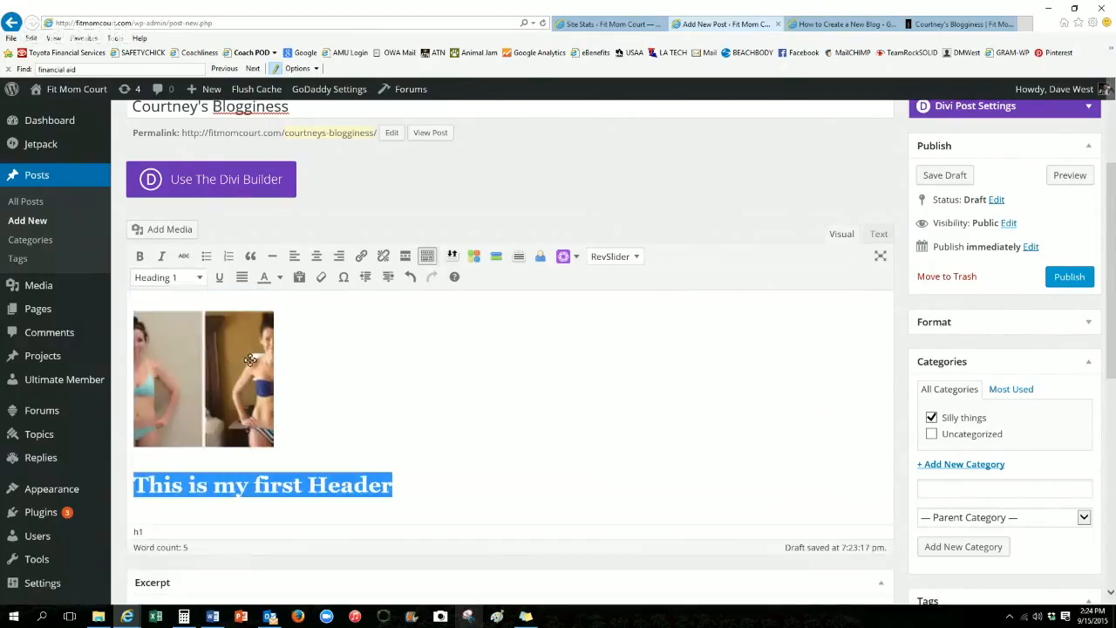
Add the line "Header 2" below the first header, formatted as Heading 3 with a capital H.
left_click(446, 488)
key("Return")
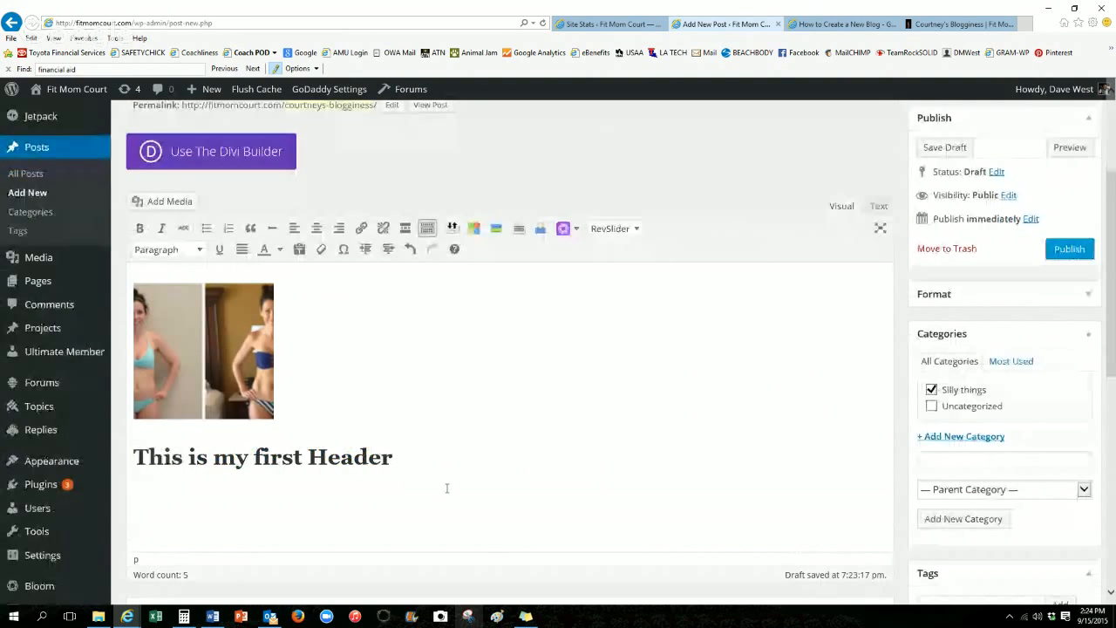
type("header 2")
key("shift+Home")
left_click(168, 250)
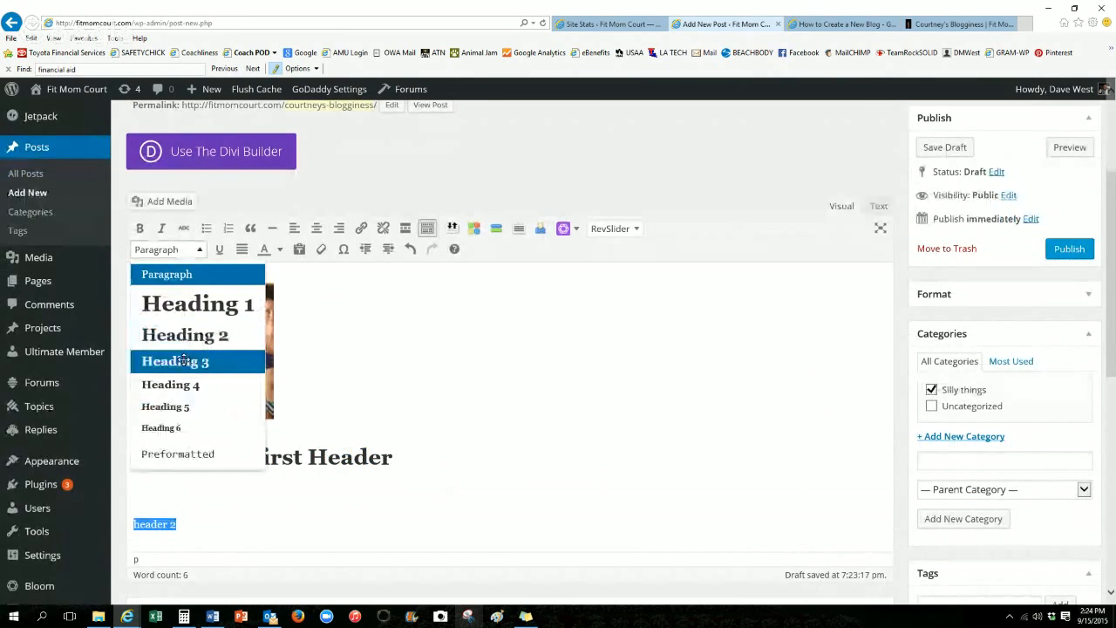
left_click(199, 361)
left_click(169, 535)
key("Home")
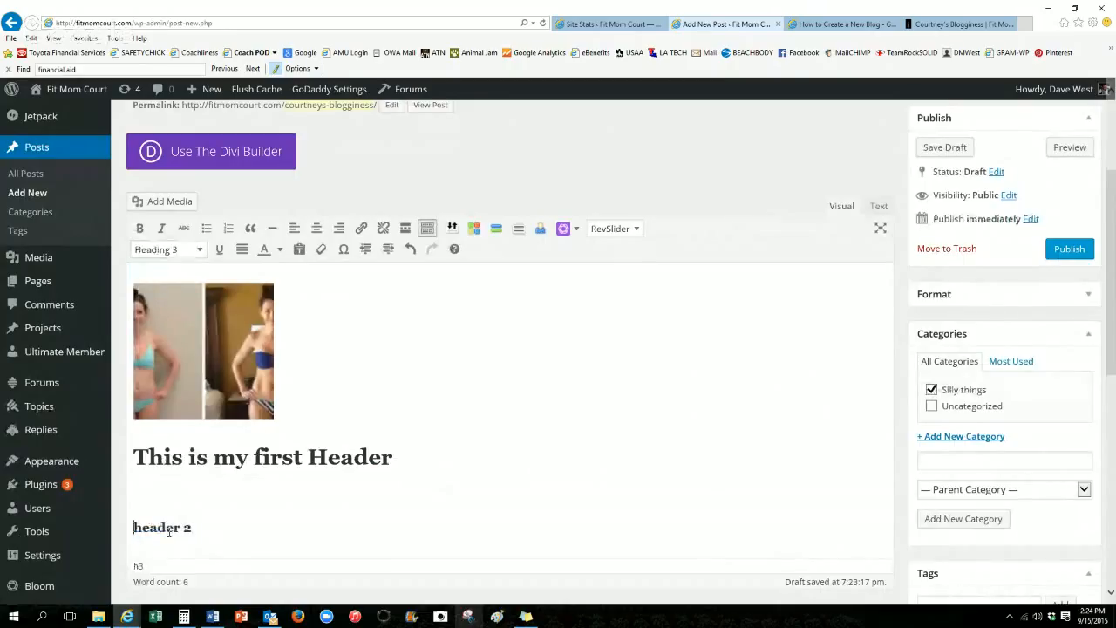
key("Delete")
type("H")
Add the paragraph "Fun things about me" under the "Header 2" heading.
key("End")
key("Return")
type("Fun things about ")
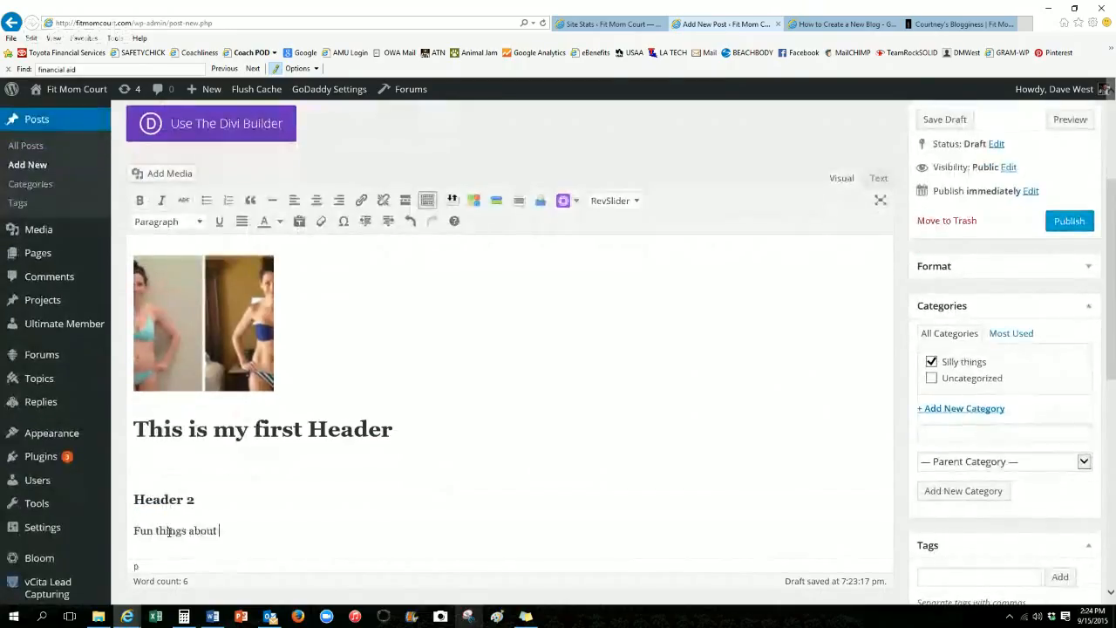
type("me")
Preview the updated post and review the inserted image, the headings and the paragraph on the site.
left_click(1068, 119)
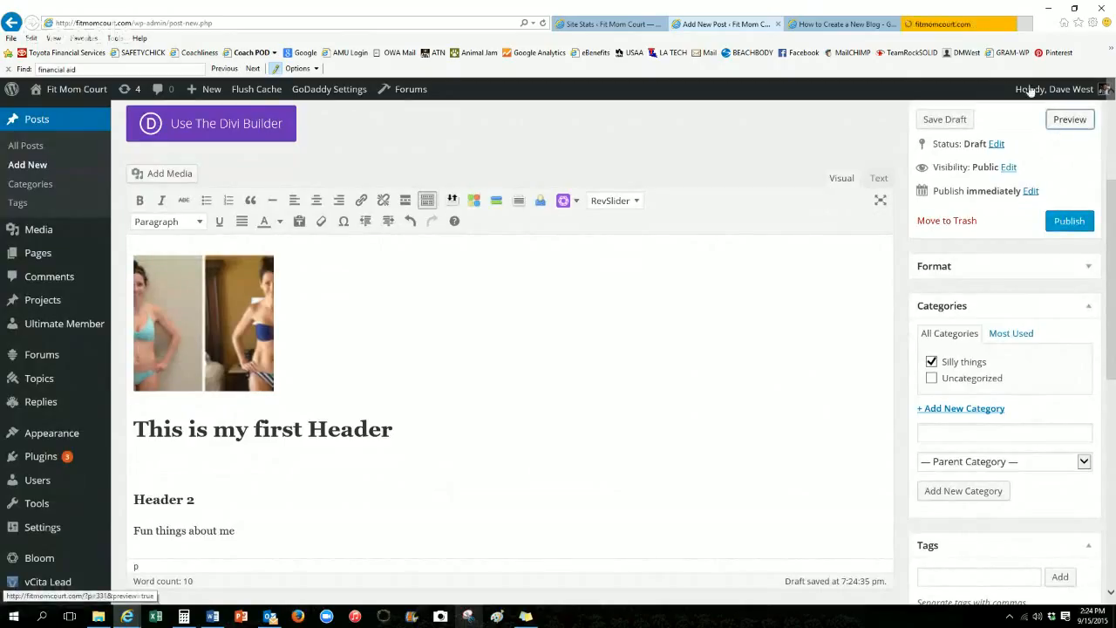
left_click(968, 22)
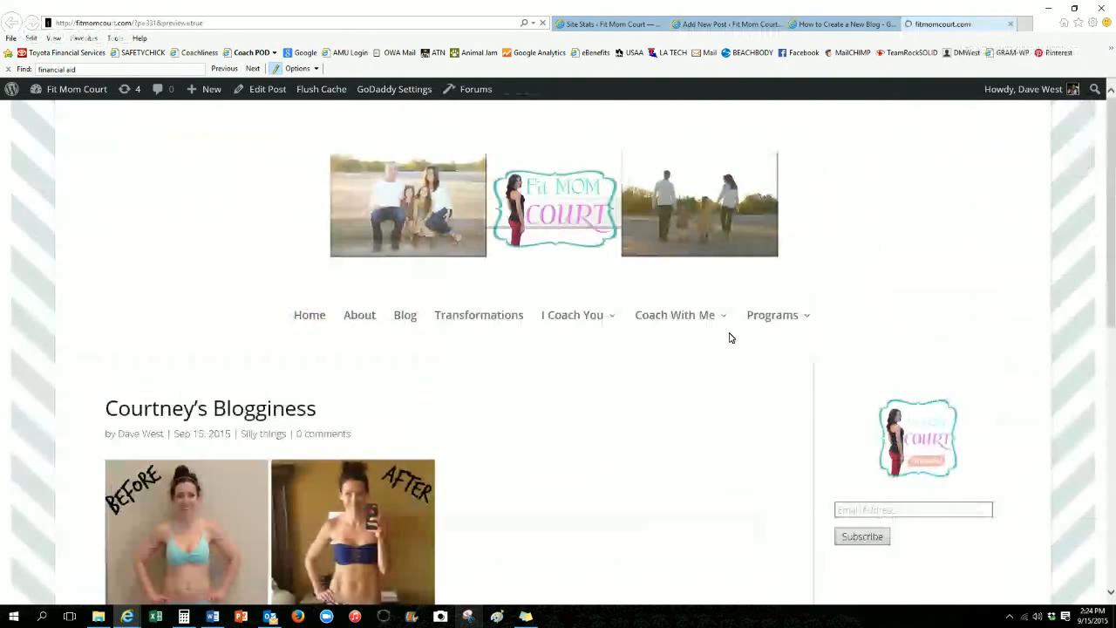
scroll(719, 357, "down", 3)
scroll(716, 413, "down", 2)
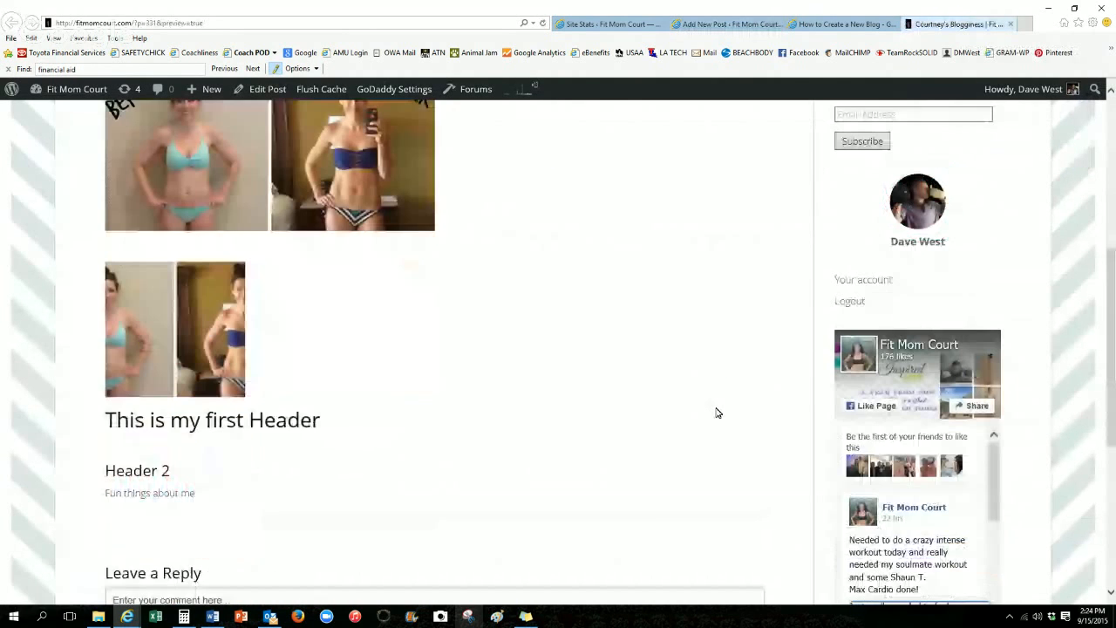
Review the previewed post, comparing the featured image, the inserted image, the two headings and the paragraph text.
scroll(104, 231, "up", 1)
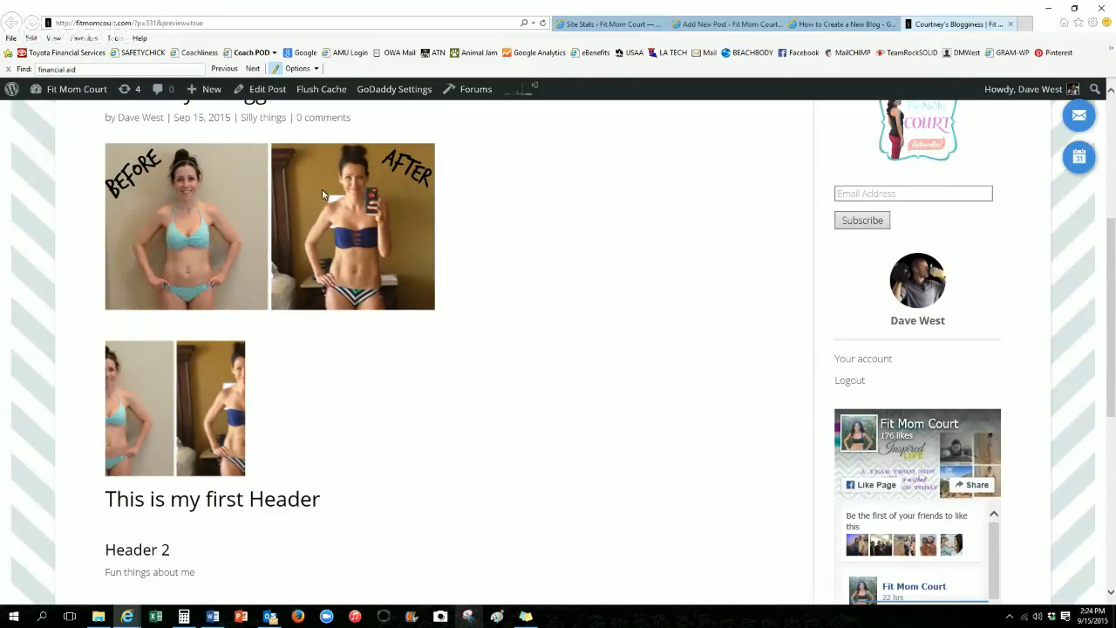
scroll(335, 287, "down", 1)
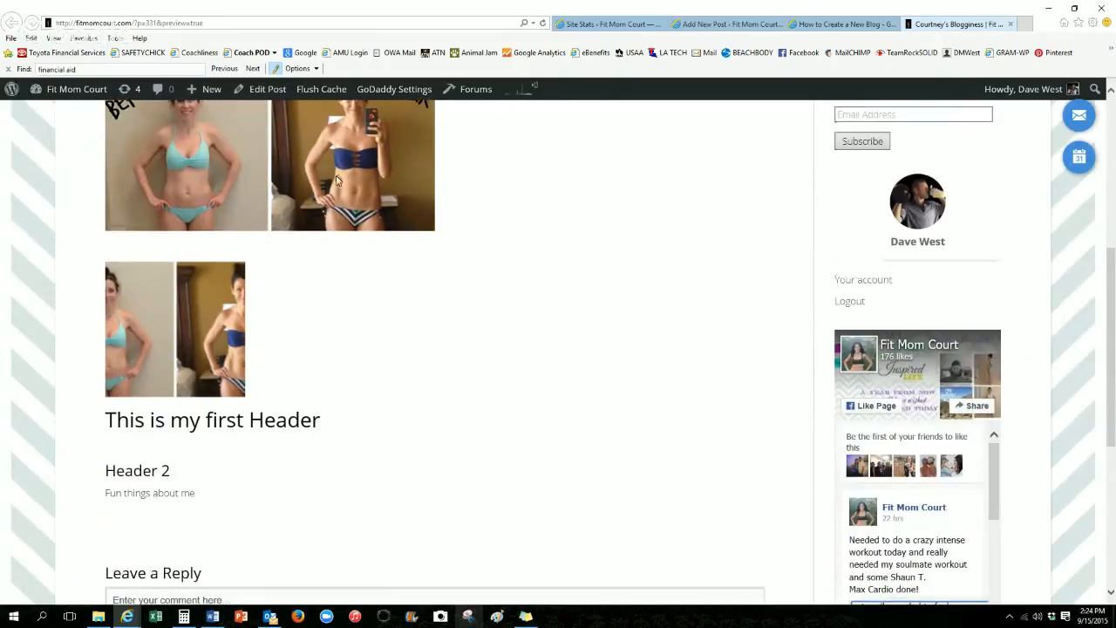
scroll(337, 181, "up", 1)
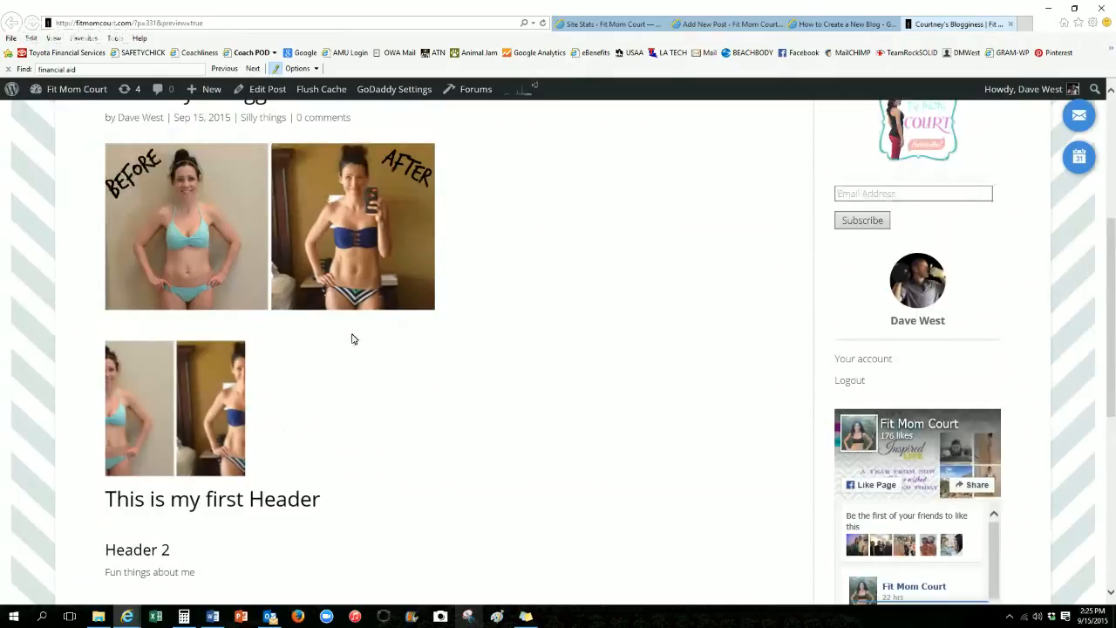
scroll(352, 339, "down", 1)
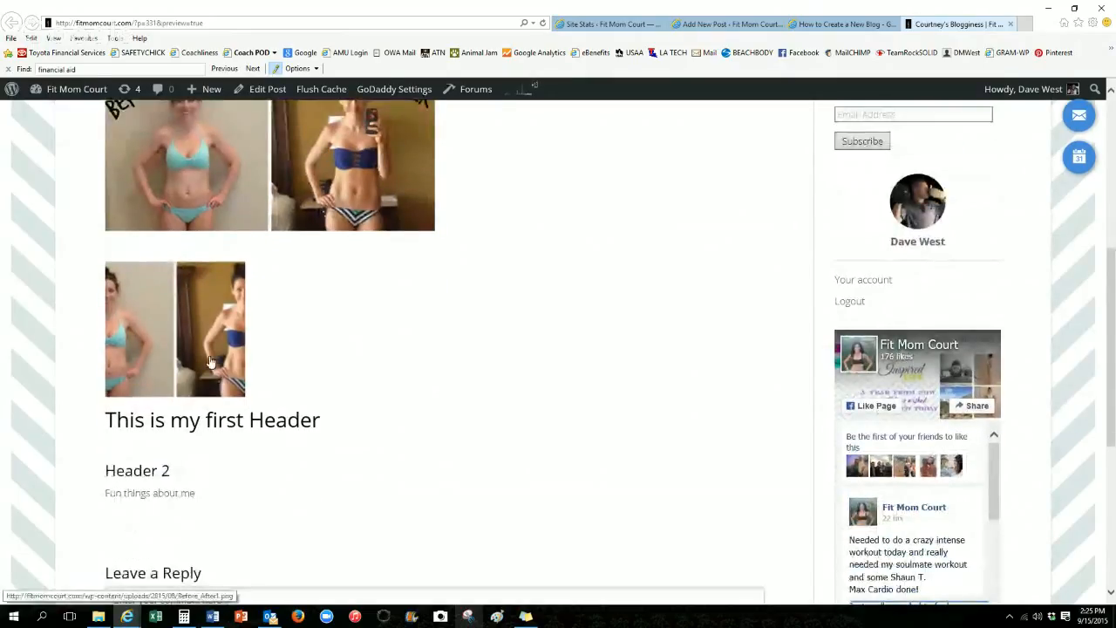
scroll(197, 383, "down", 1)
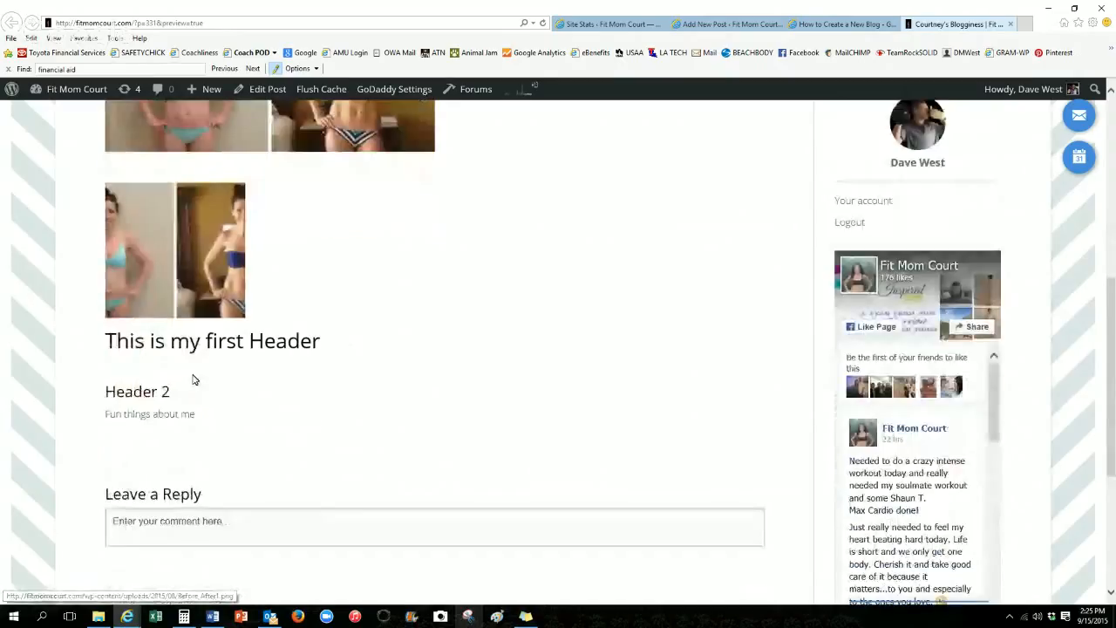
triple_click(136, 346)
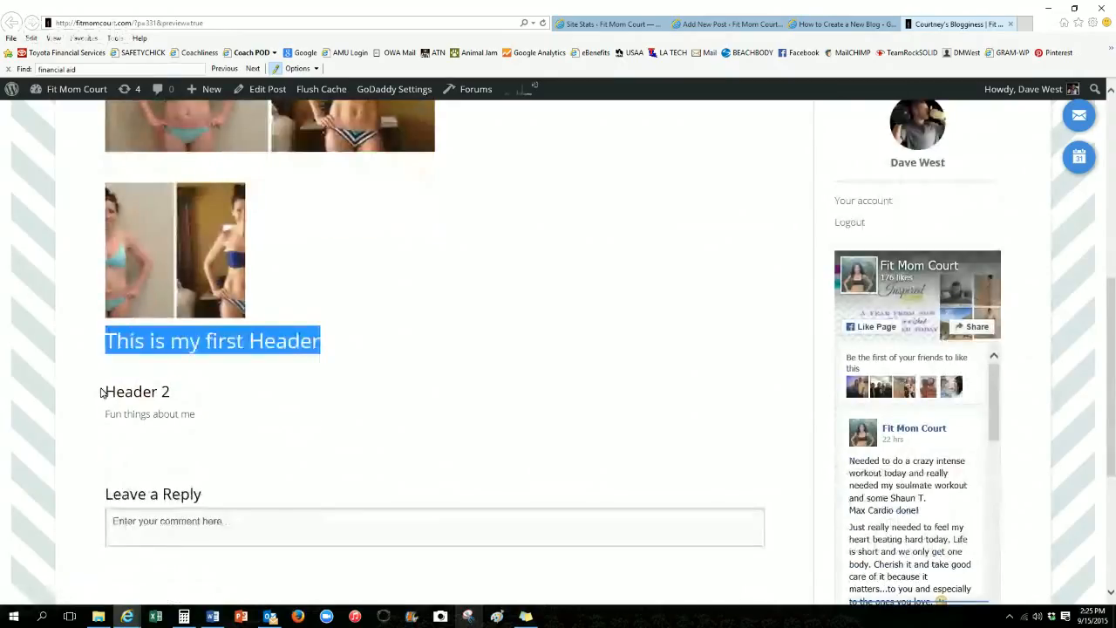
left_click_drag(100, 392, 87, 415)
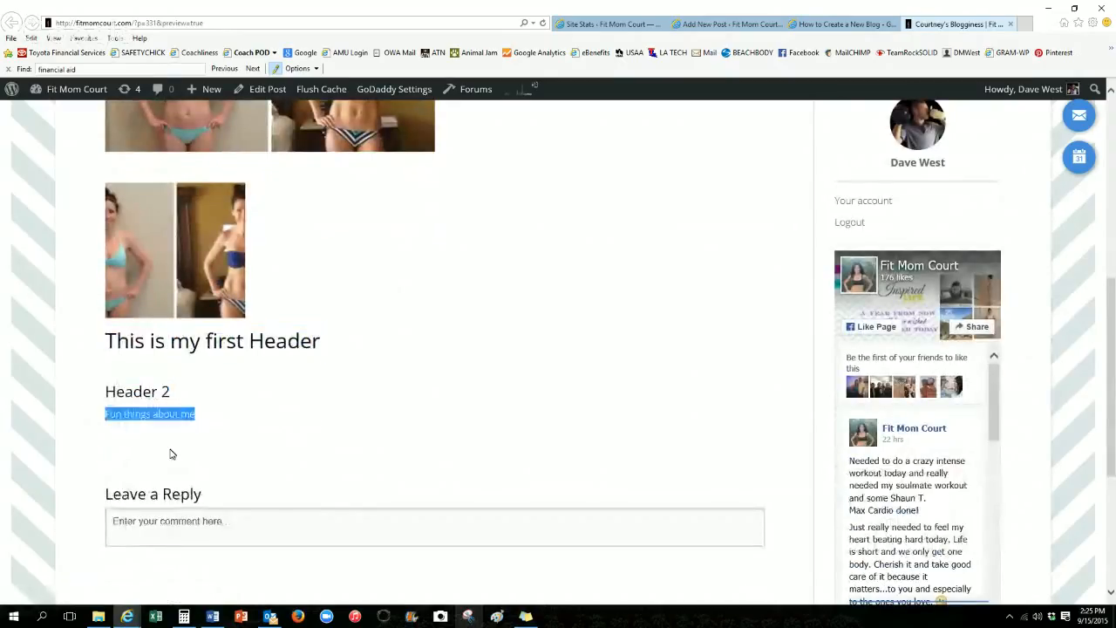
Return to the post editor and insert the library image Transformation1_1.jpg below the "Fun things about me" paragraph.
left_click(718, 25)
scroll(495, 349, "down", 1)
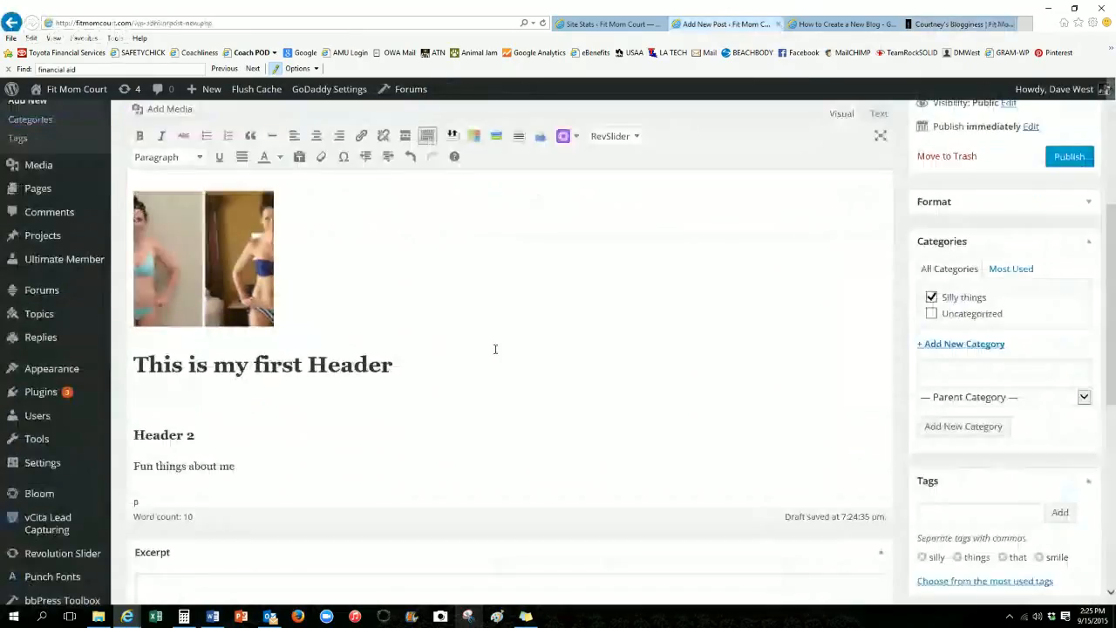
left_click(136, 119)
left_click(241, 345)
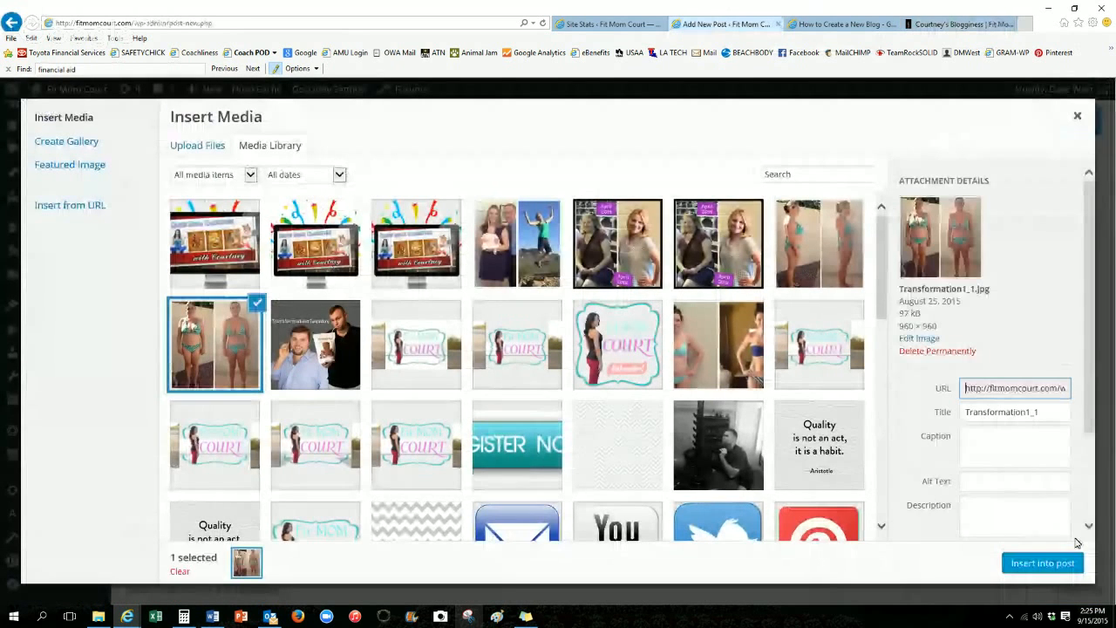
left_click(1055, 563)
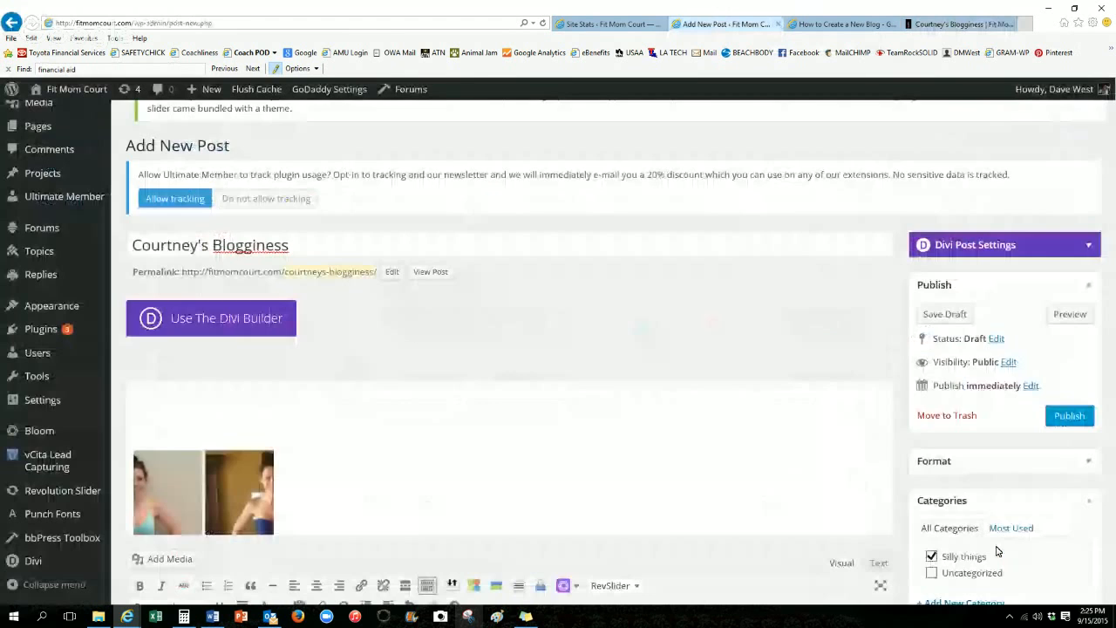
Center both body images, the new one under the paragraph and the one above the first header.
scroll(545, 417, "down", 3)
left_click(234, 489)
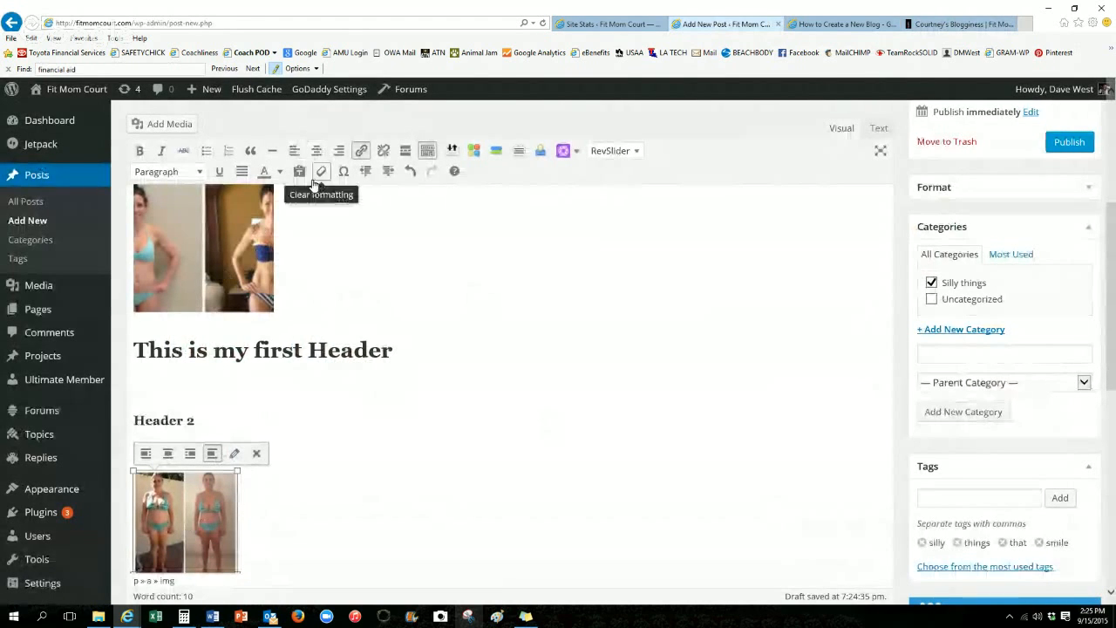
left_click(316, 153)
left_click(257, 238)
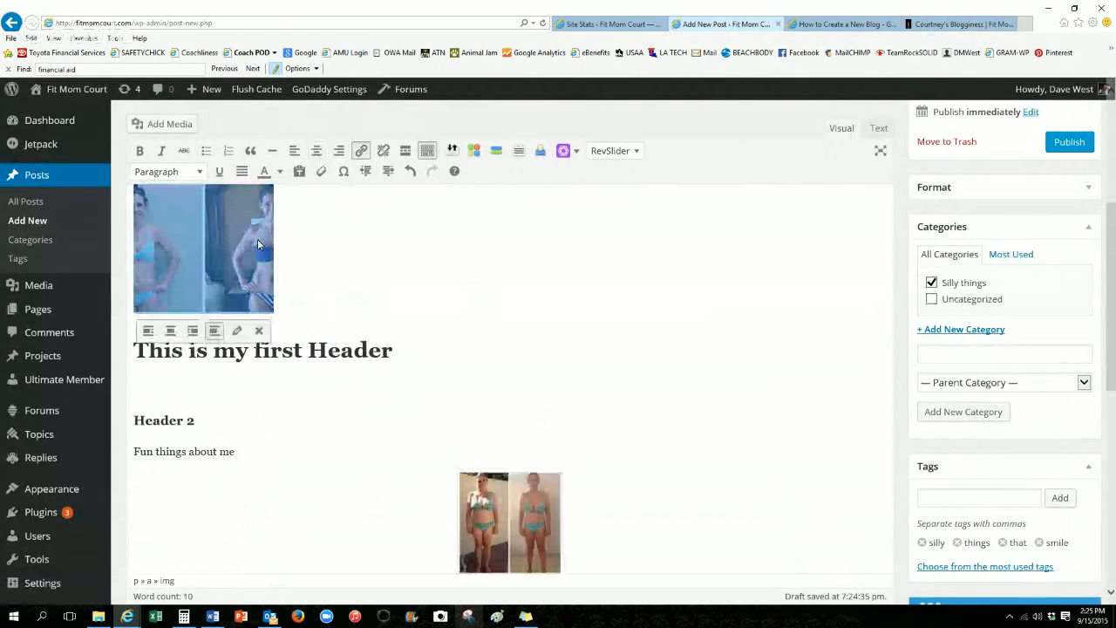
left_click(316, 152)
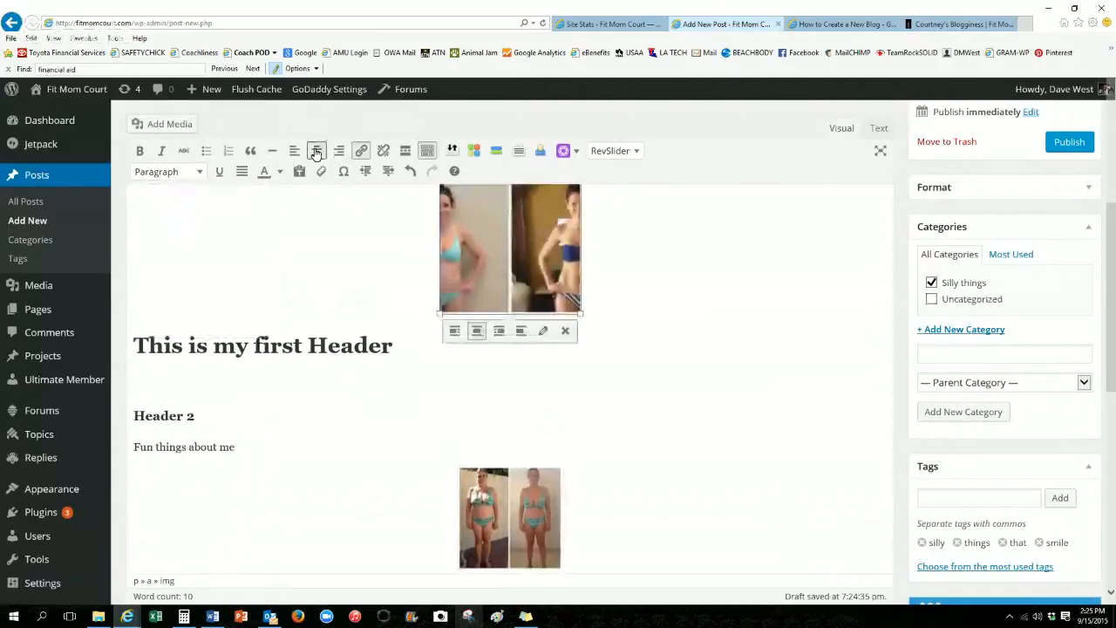
Change the text color of the heading "This is my first Header" to blue.
triple_click(223, 350)
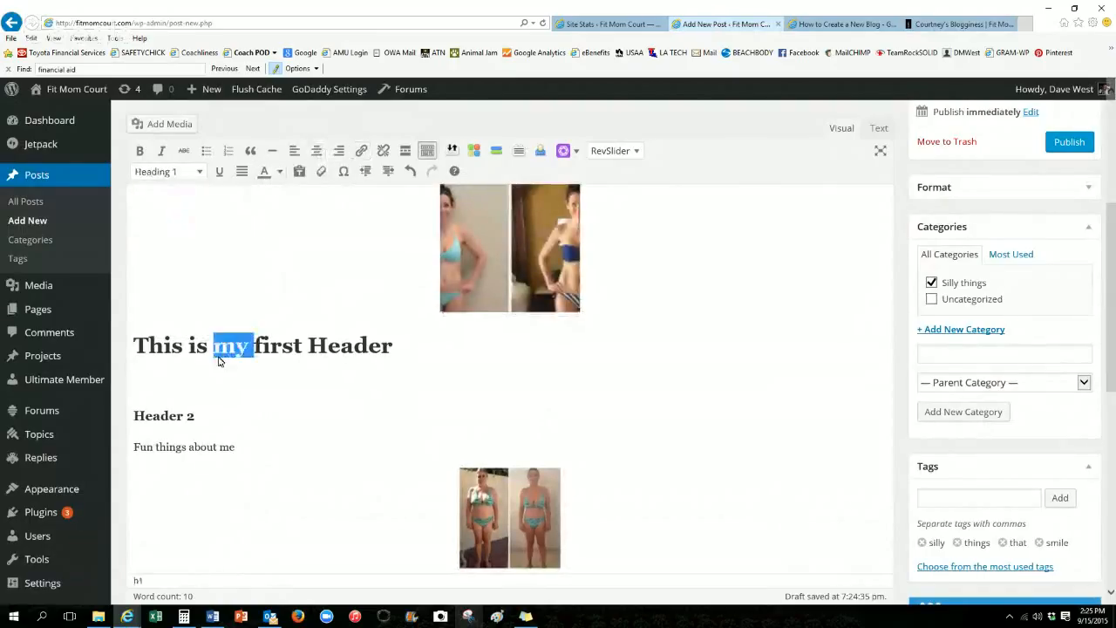
left_click(282, 173)
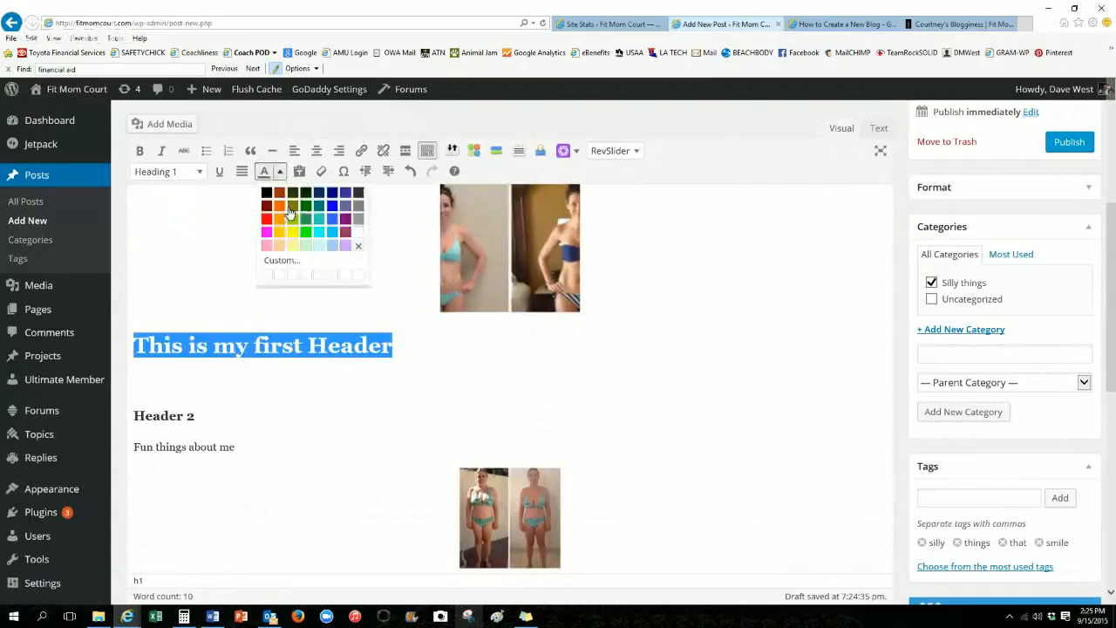
left_click(335, 203)
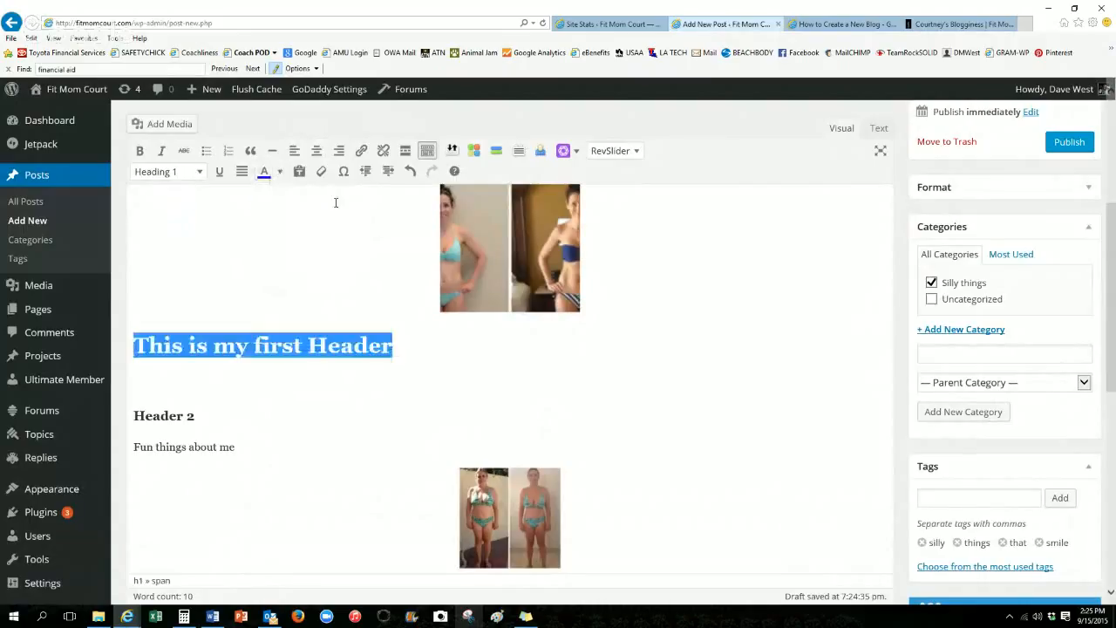
left_click(341, 349)
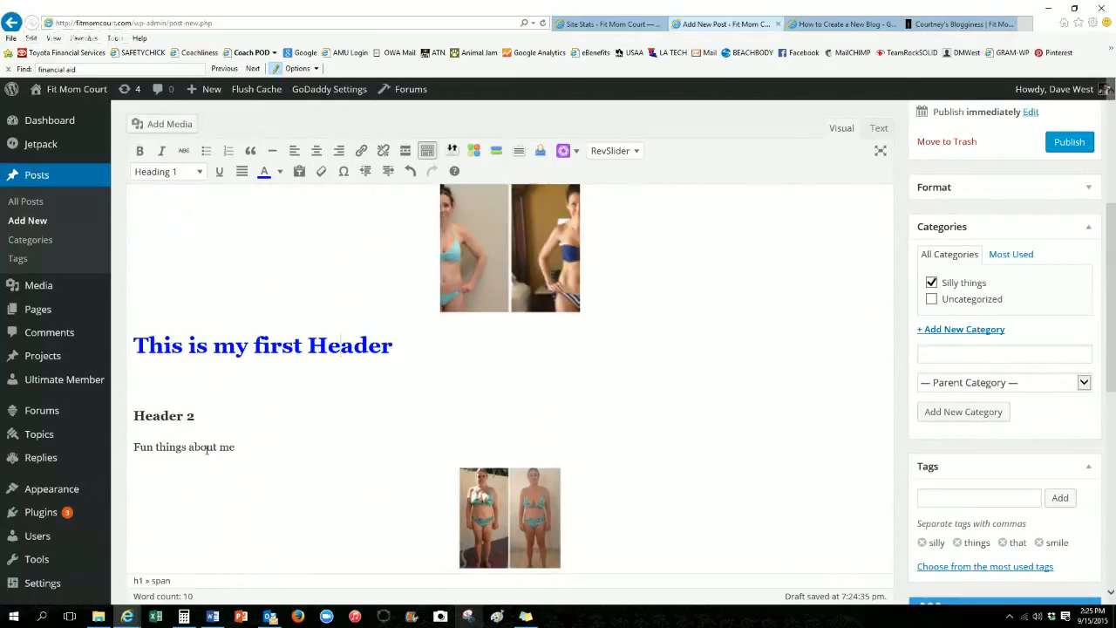
Extend the paragraph under "Header 2" to read "Fun things about me, click here.".
left_click(249, 451)
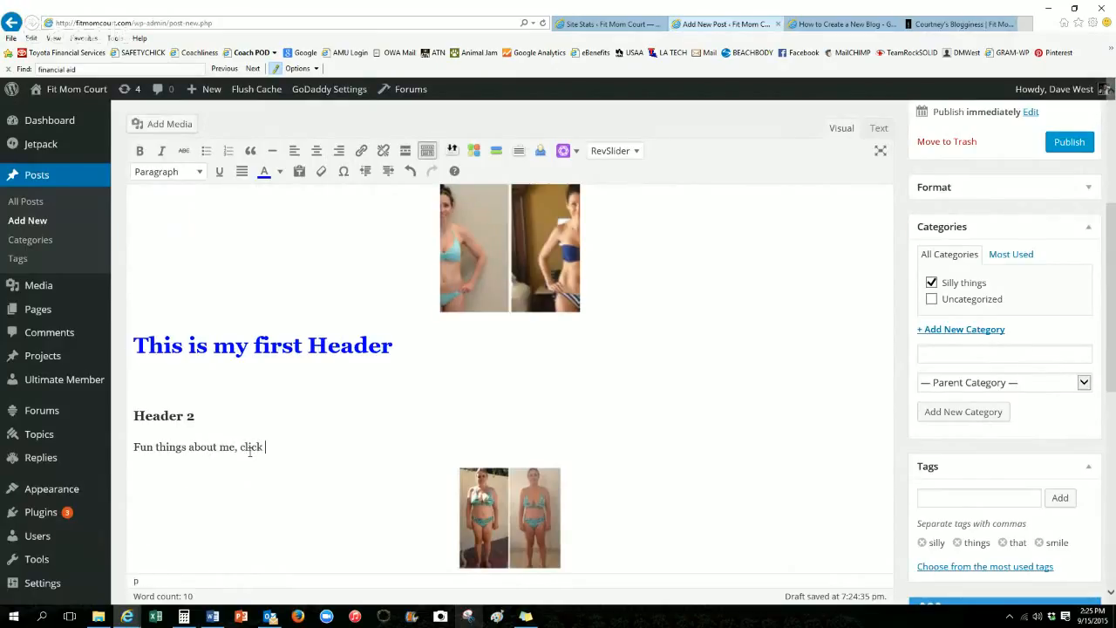
key("BackSpace")
key("BackSpace")
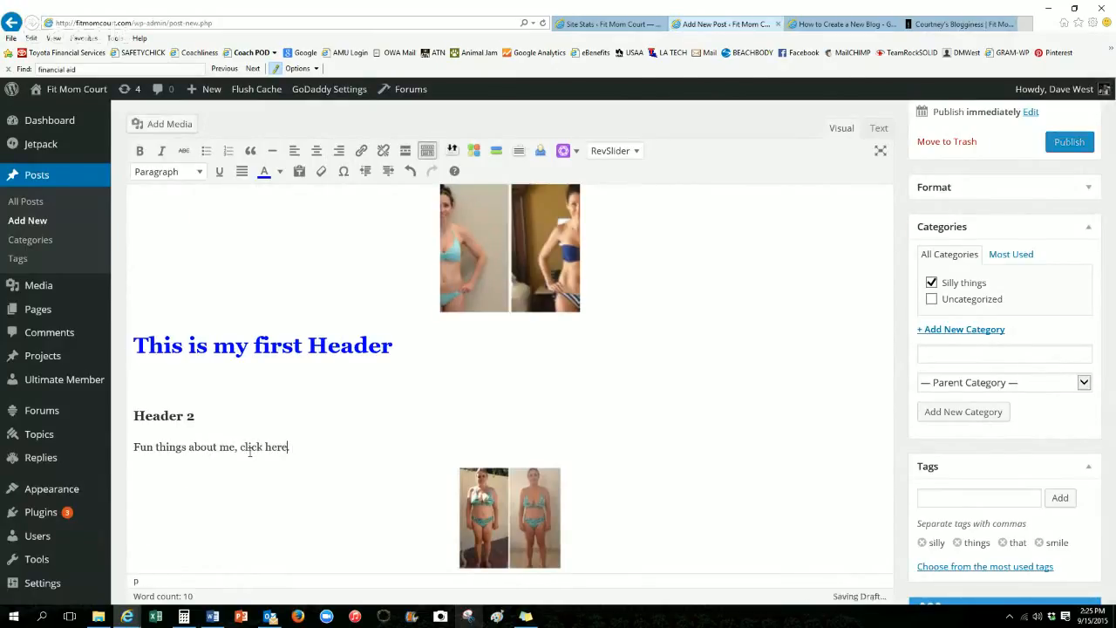
key("ctrl+shift+Left")
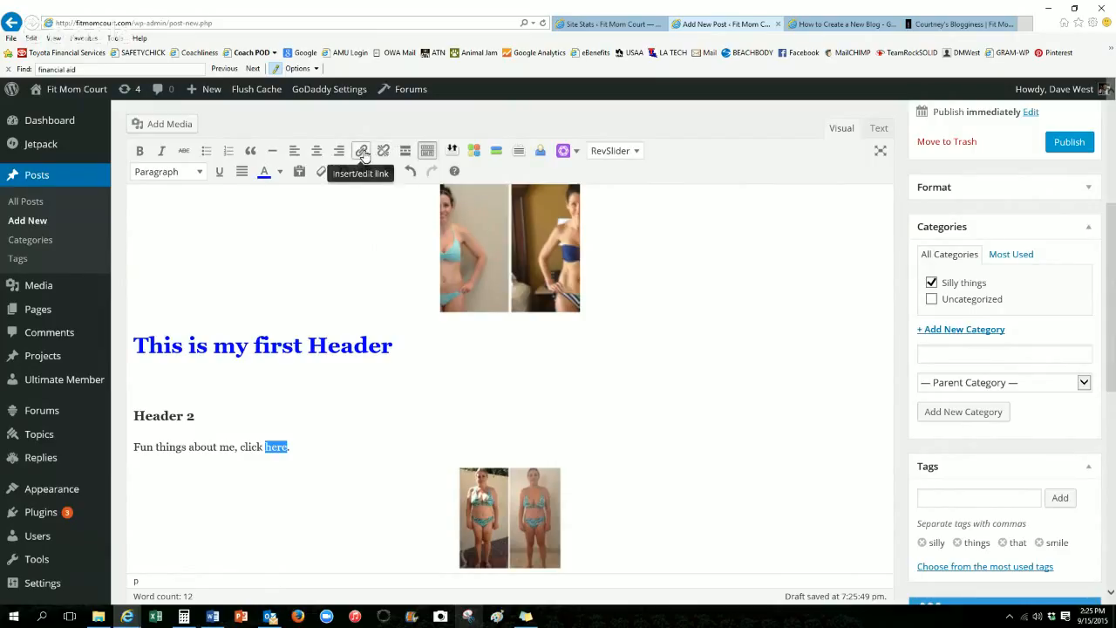
left_click(362, 152)
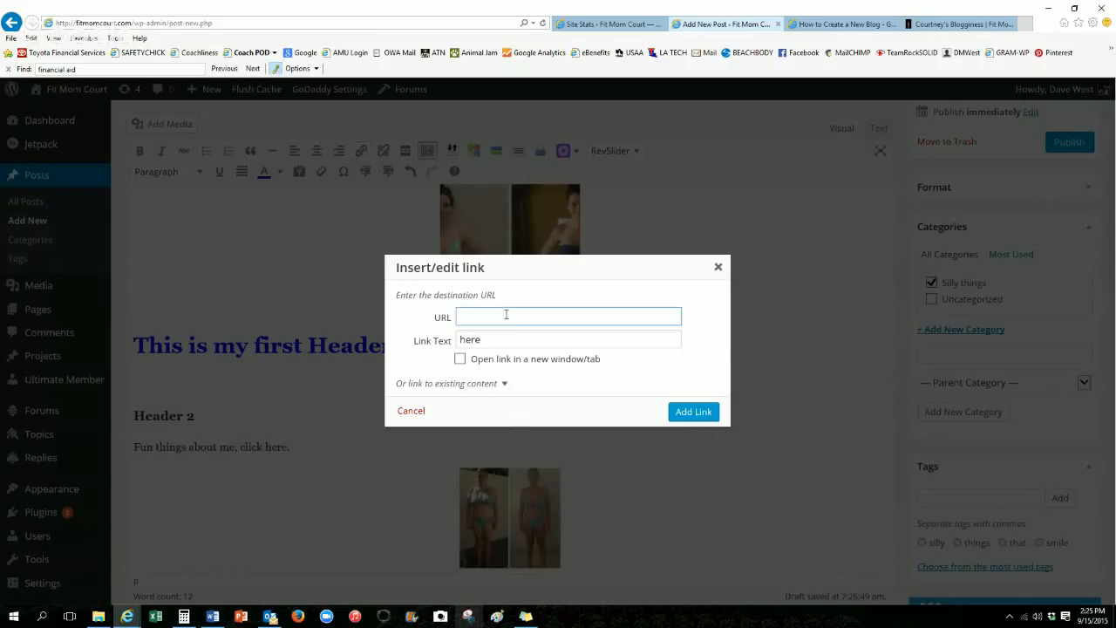
left_click(489, 386)
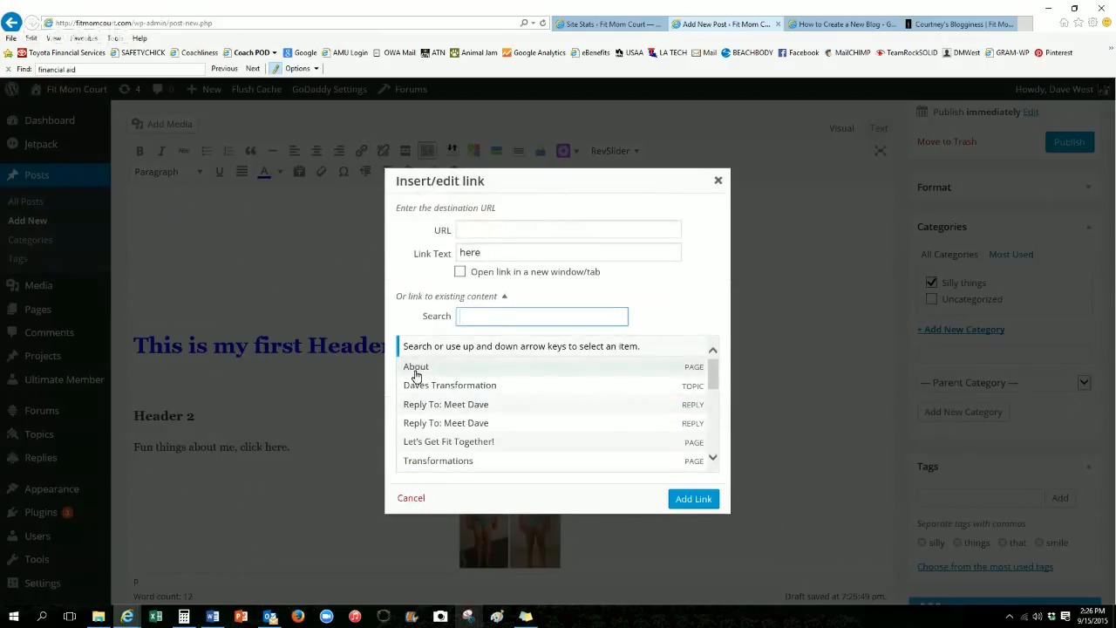
left_click(480, 296)
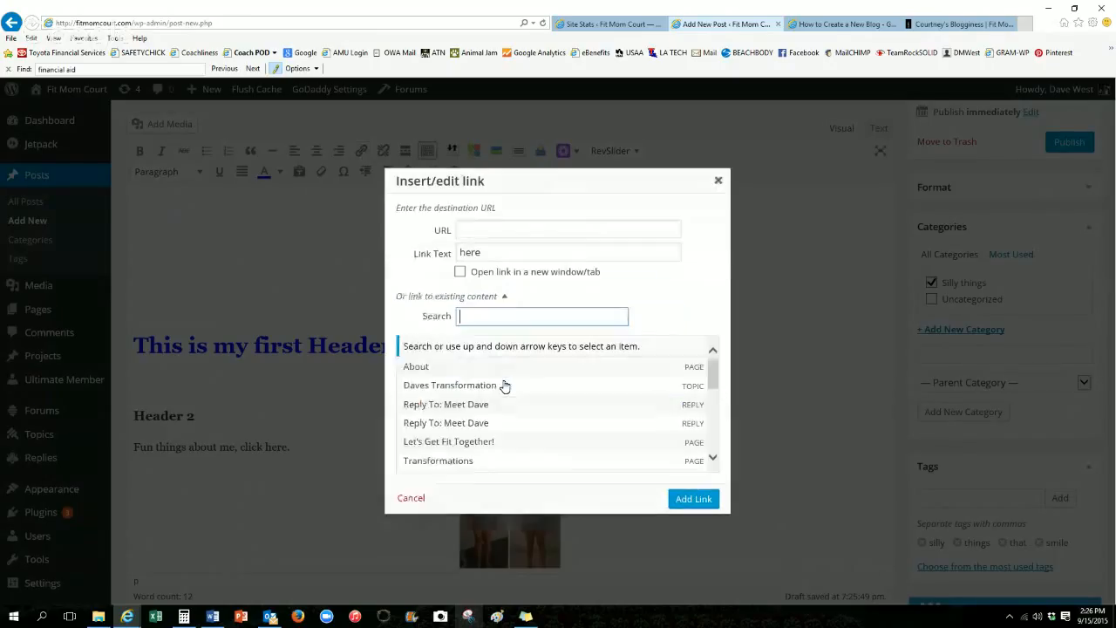
left_click(500, 384)
left_click(426, 373)
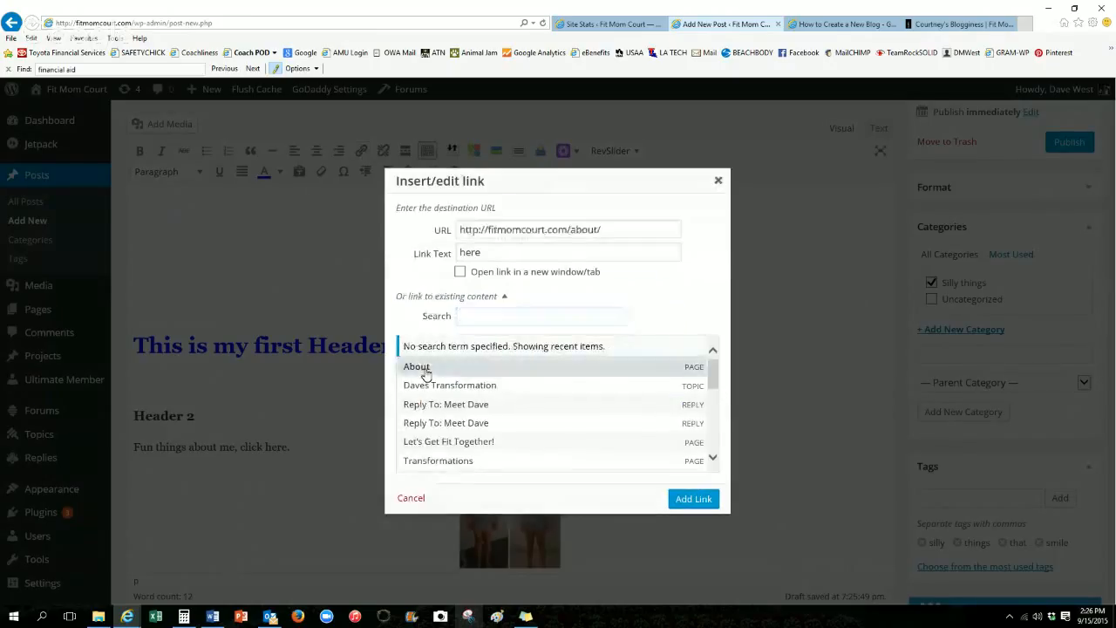
left_click(694, 500)
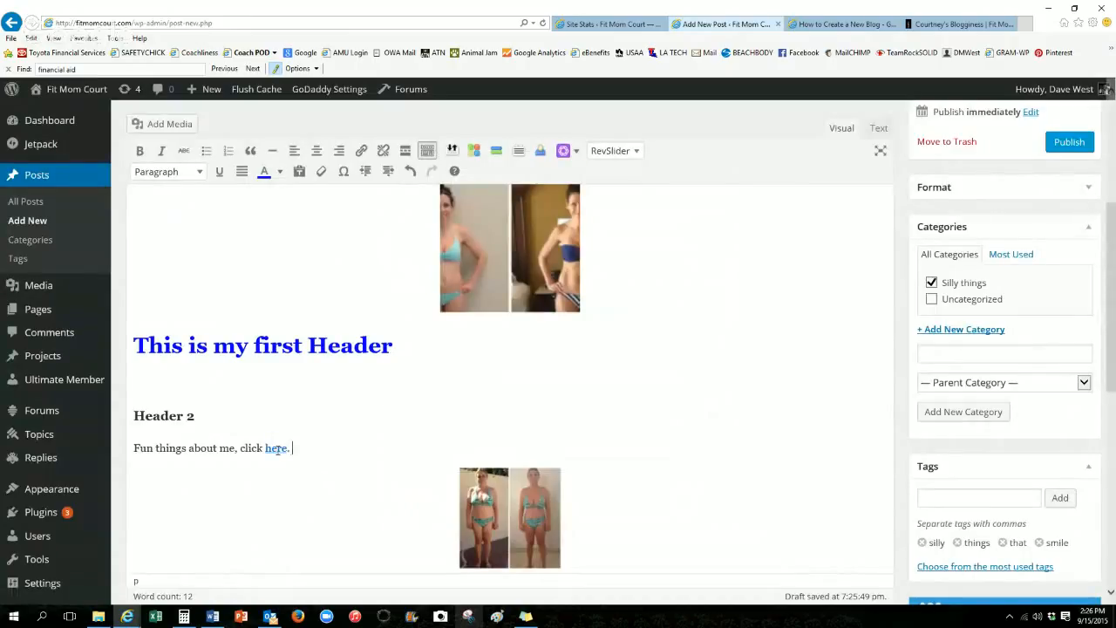
Fill the post's excerpt with a line of random filler letters.
scroll(683, 397, "down", 5)
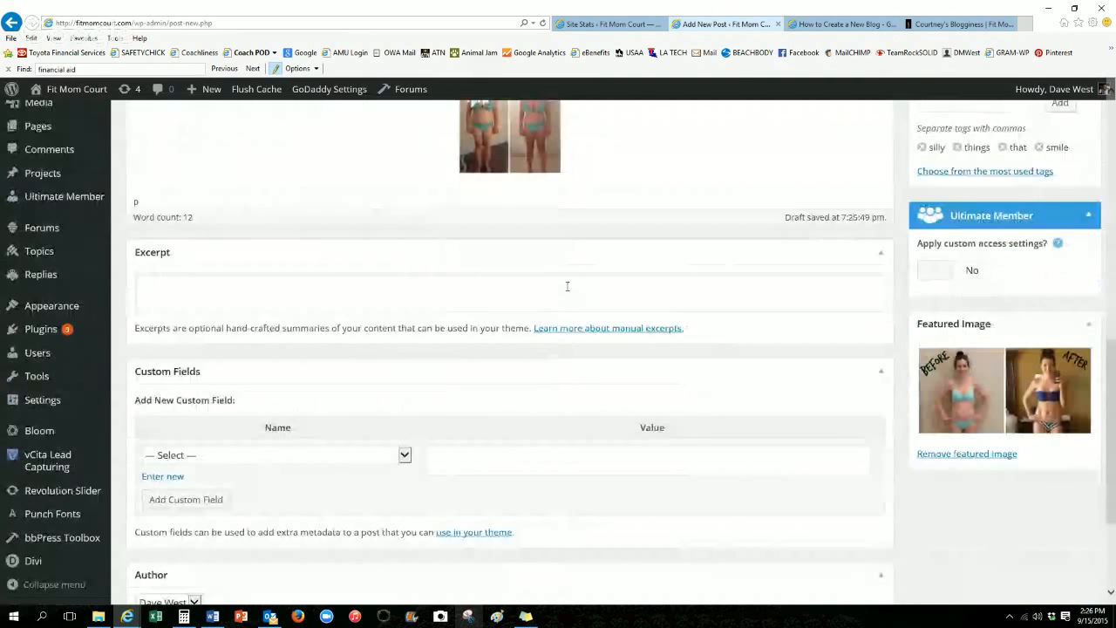
left_click(538, 294)
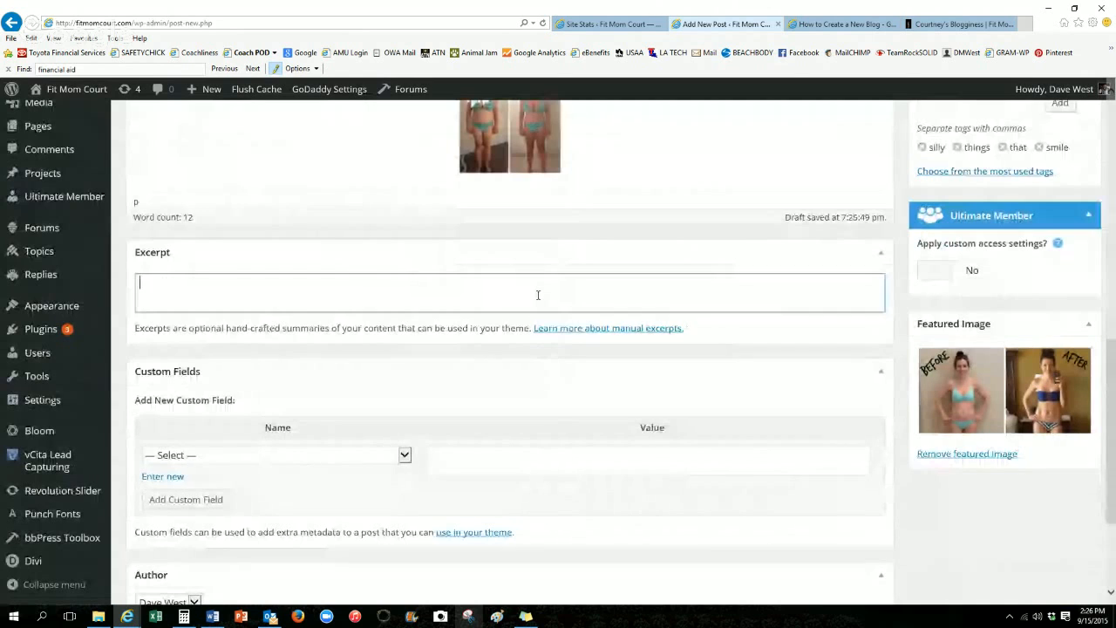
scroll(538, 294, "up", 4)
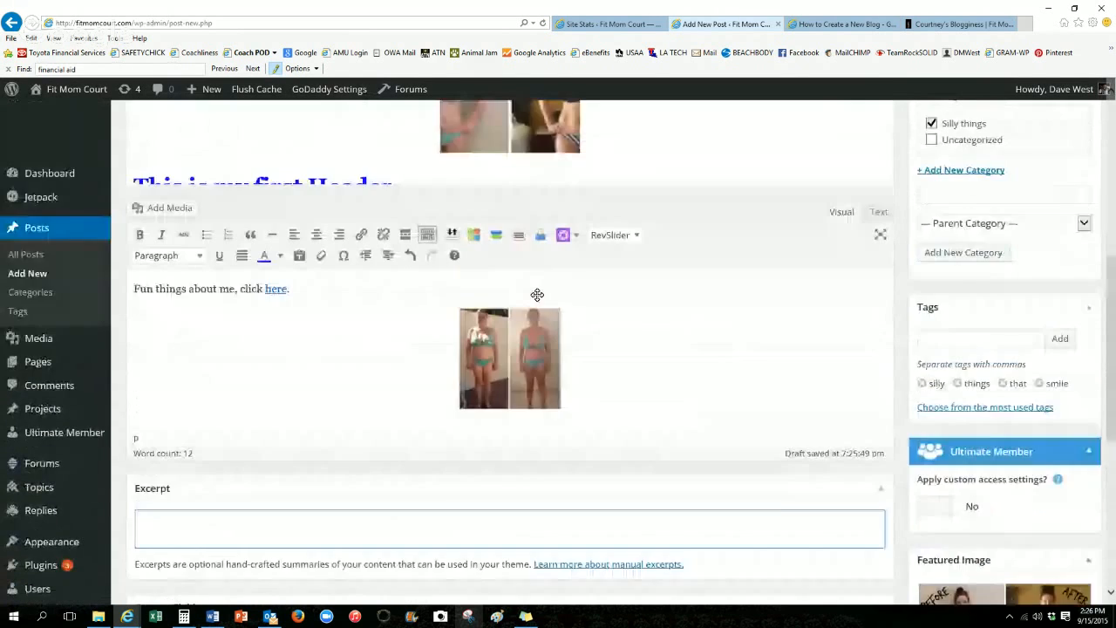
scroll(479, 441, "down", 2)
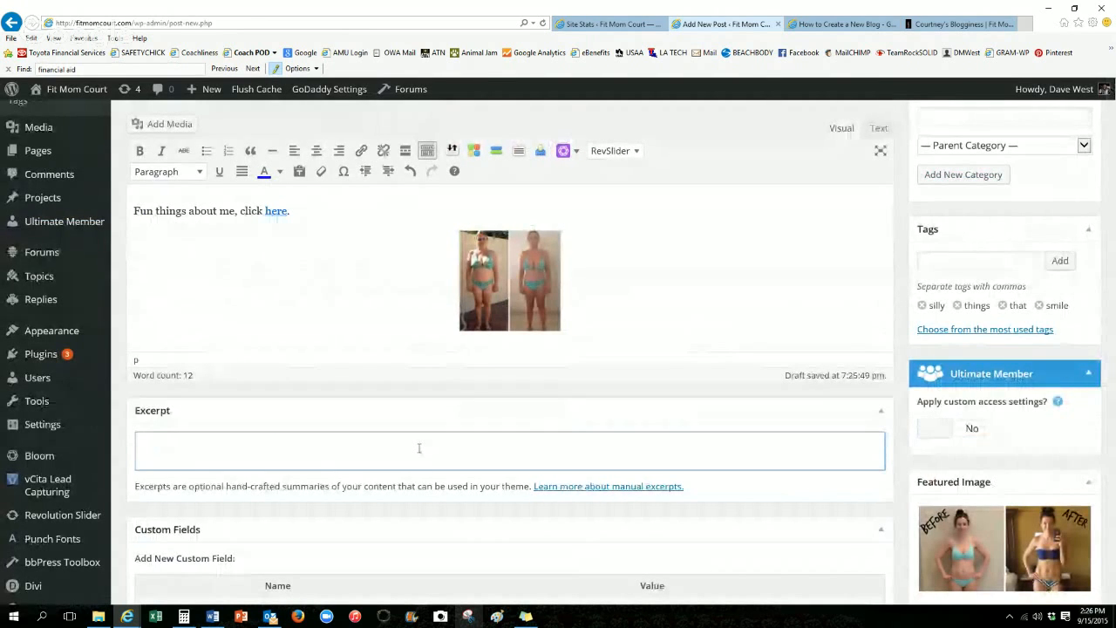
type("adfadfadfadfadf")
type("adfasdfasdfafadf")
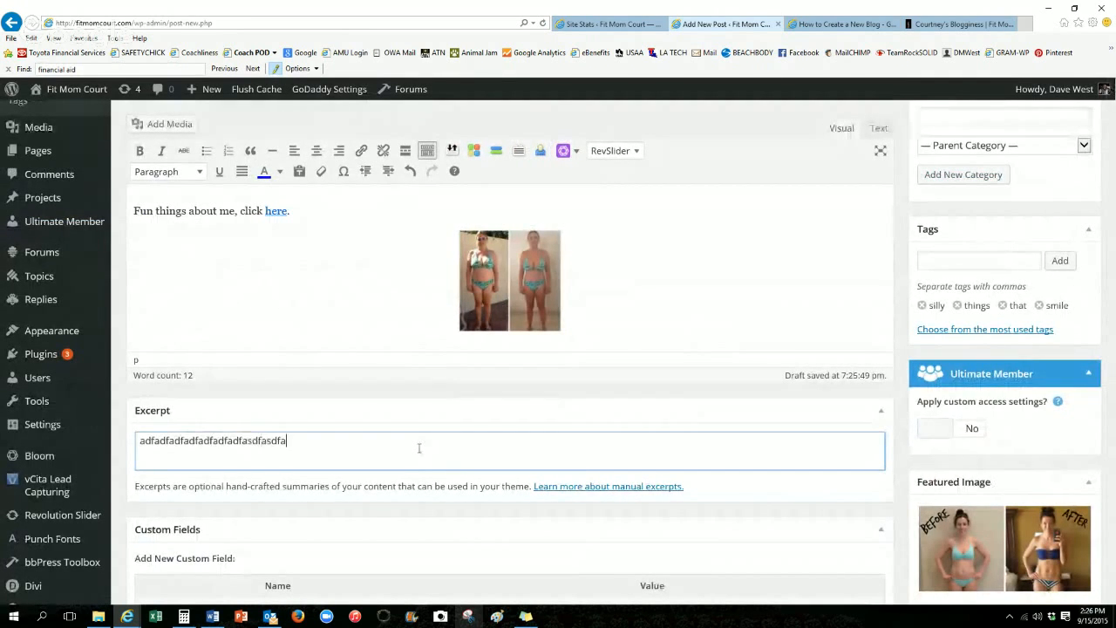
Open the site's Blog page, examine the excerpt shown under "Sample Post 1", and return to the post editor.
left_click(938, 27)
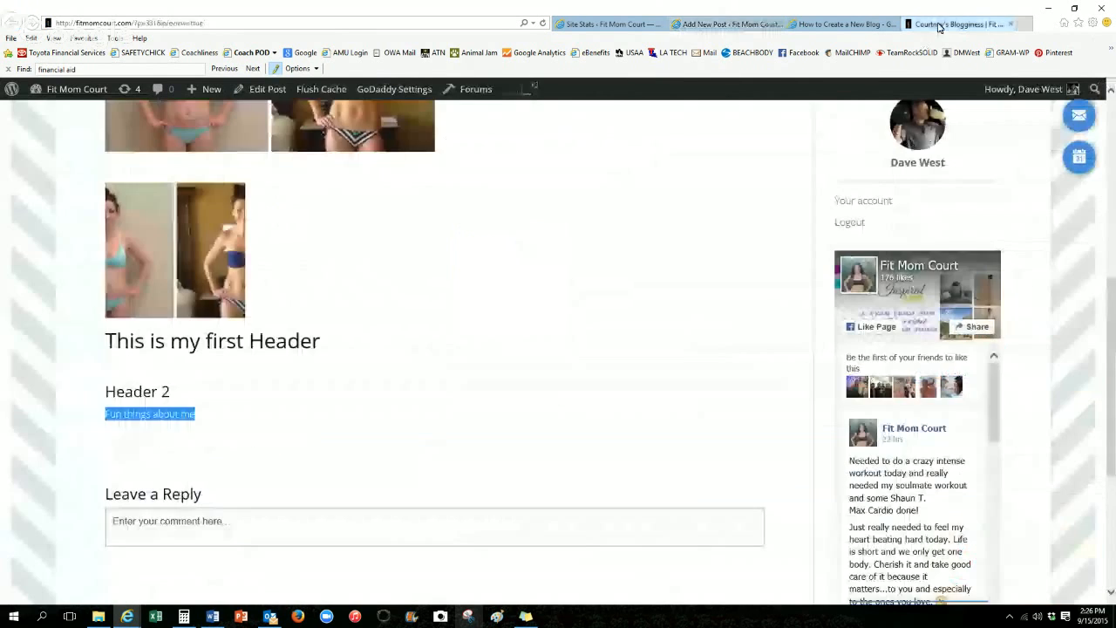
left_click(411, 242)
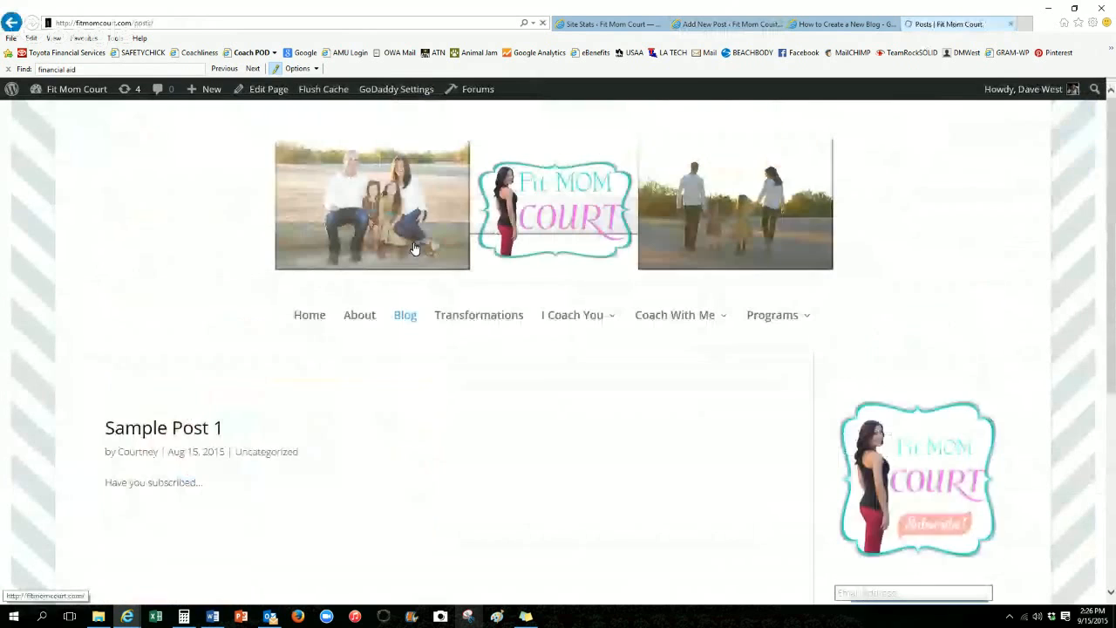
scroll(81, 397, "down", 2)
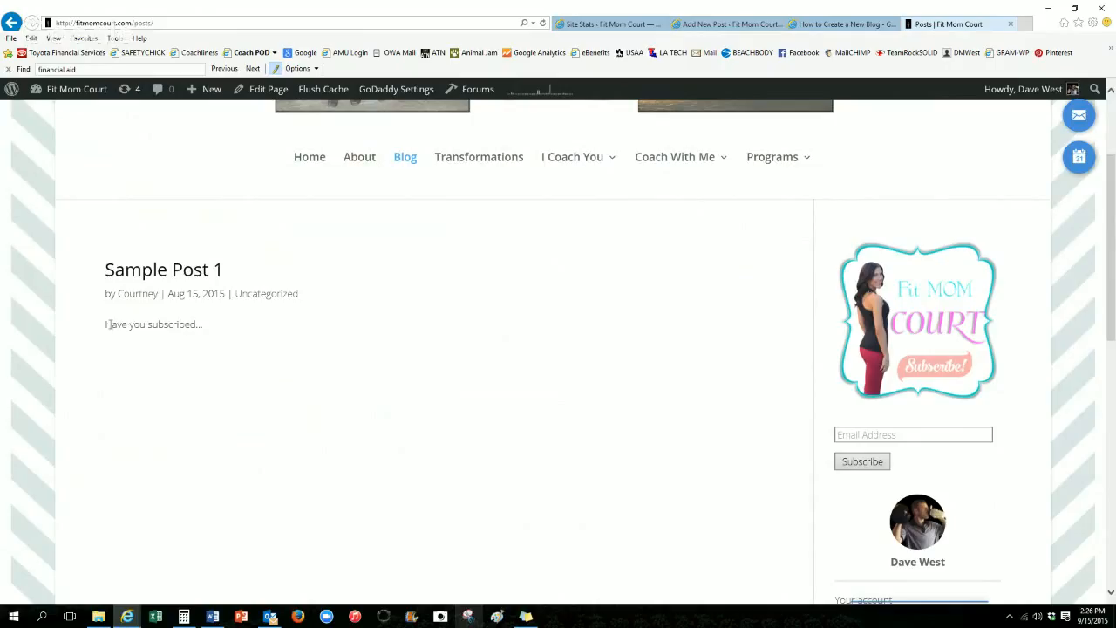
left_click_drag(109, 323, 248, 332)
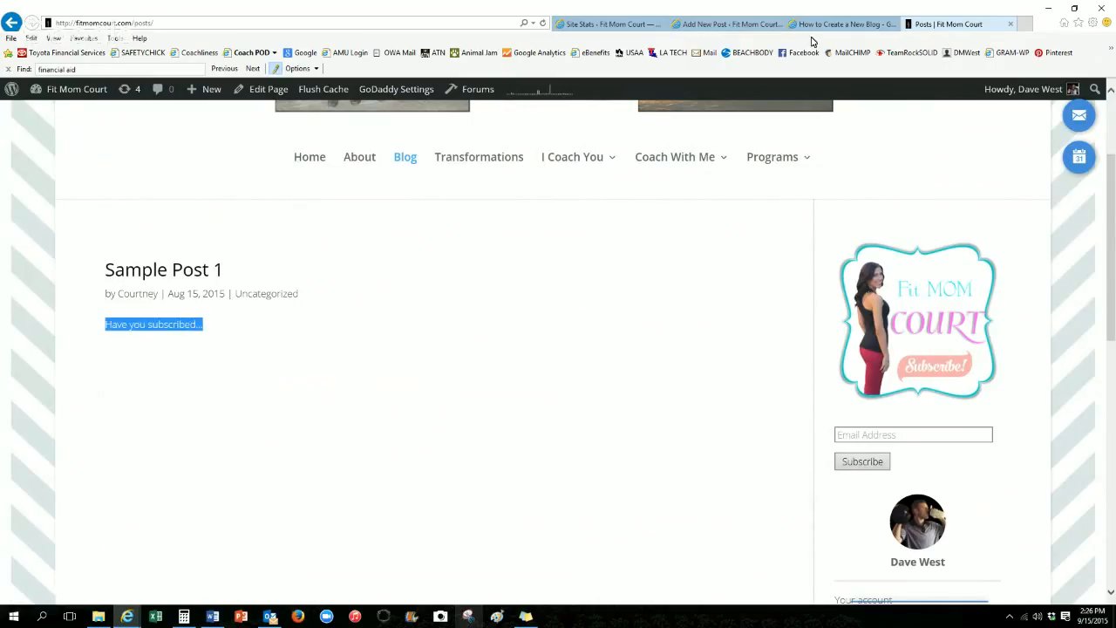
left_click(729, 23)
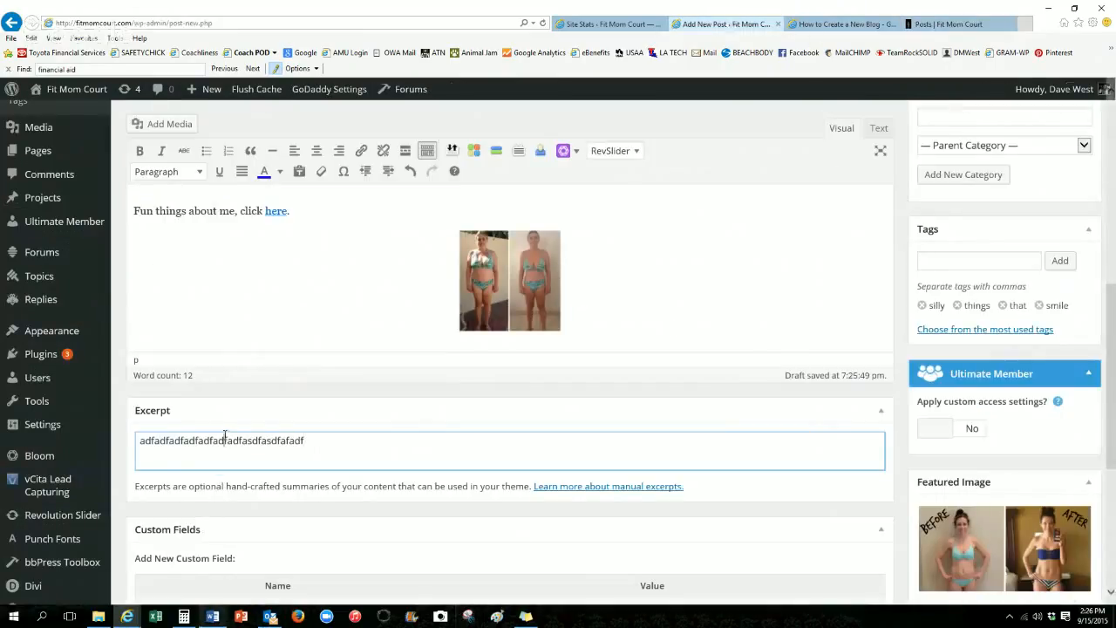
Collapse the Custom Fields and Revolution Slider Options sections and change the post's author to the other listed user.
scroll(225, 433, "down", 3)
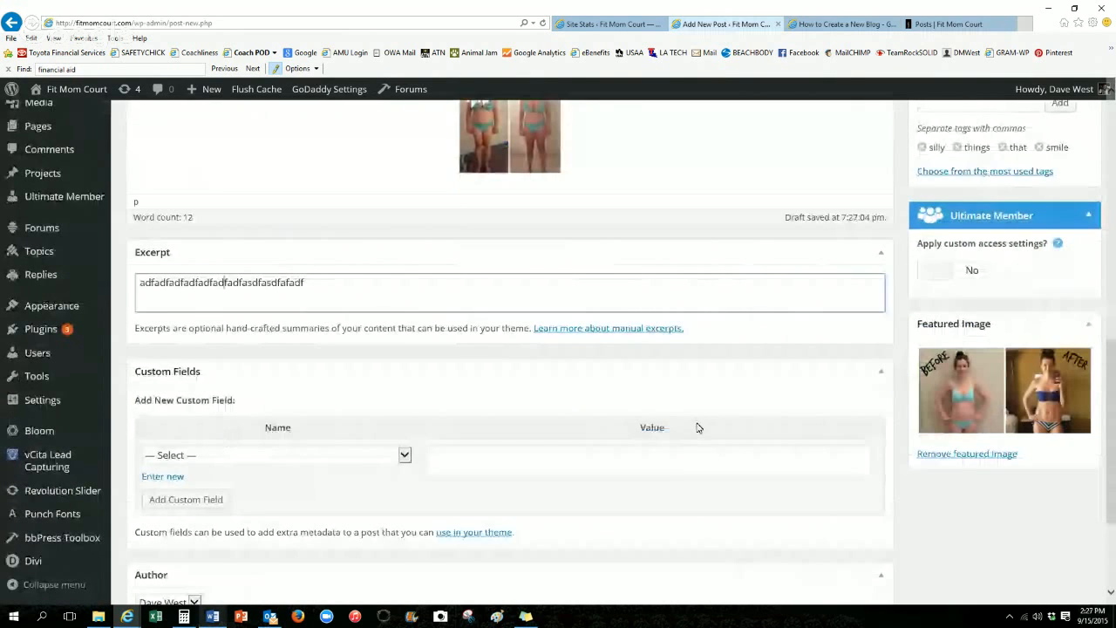
left_click(881, 374)
scroll(877, 386, "down", 1)
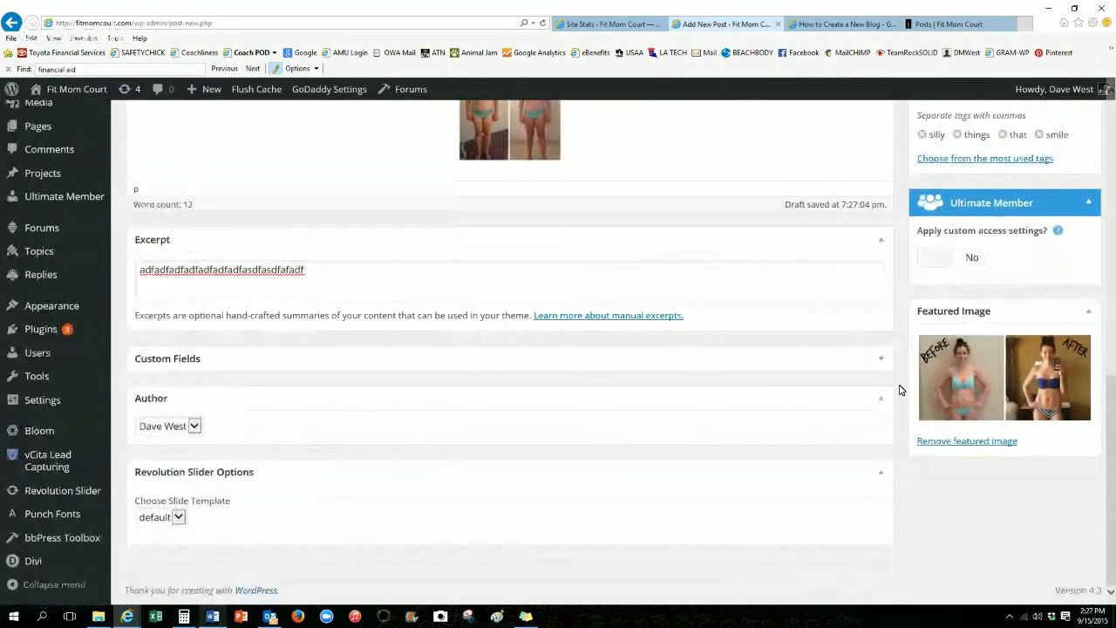
left_click(193, 428)
left_click(186, 414)
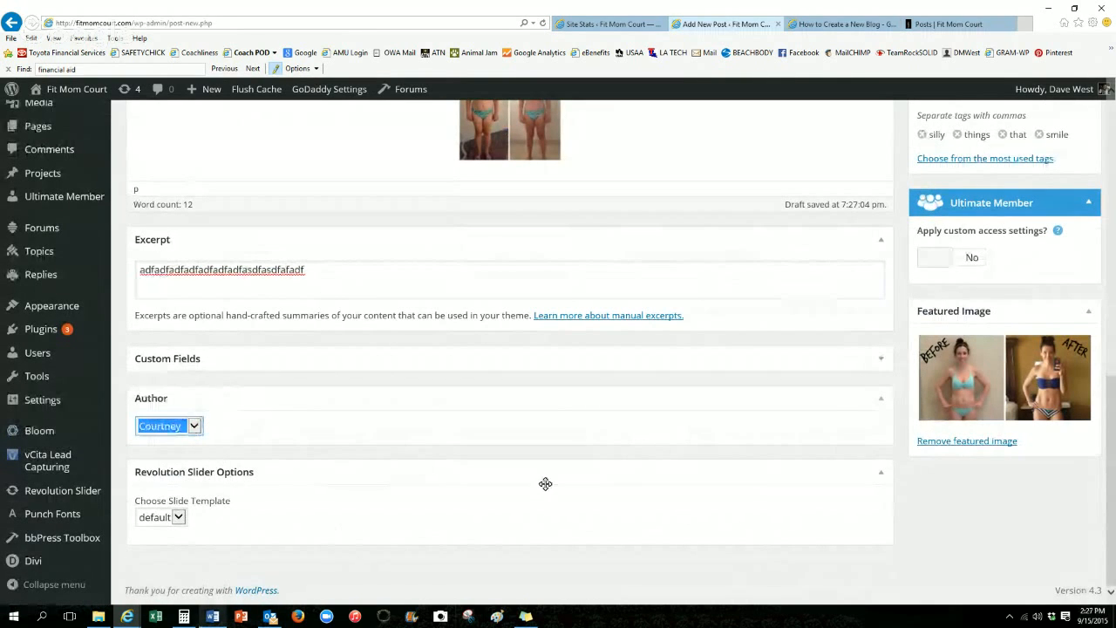
left_click(878, 475)
Hide the Custom Fields and Revolution Slider Options sections from the post editing screen through Screen Options.
scroll(900, 442, "up", 5)
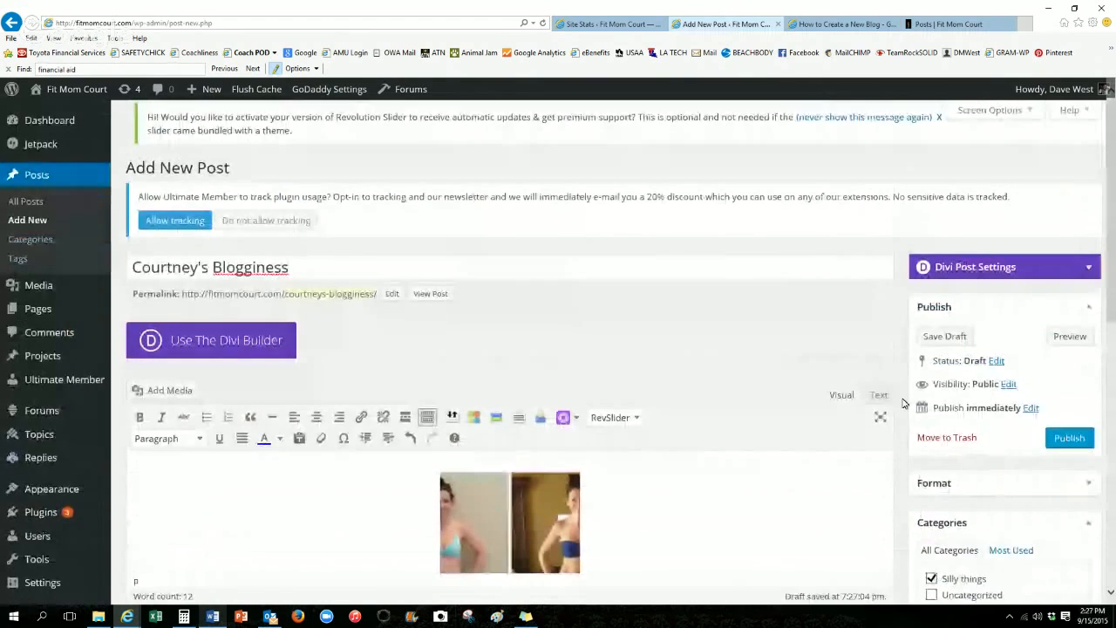
left_click(1022, 112)
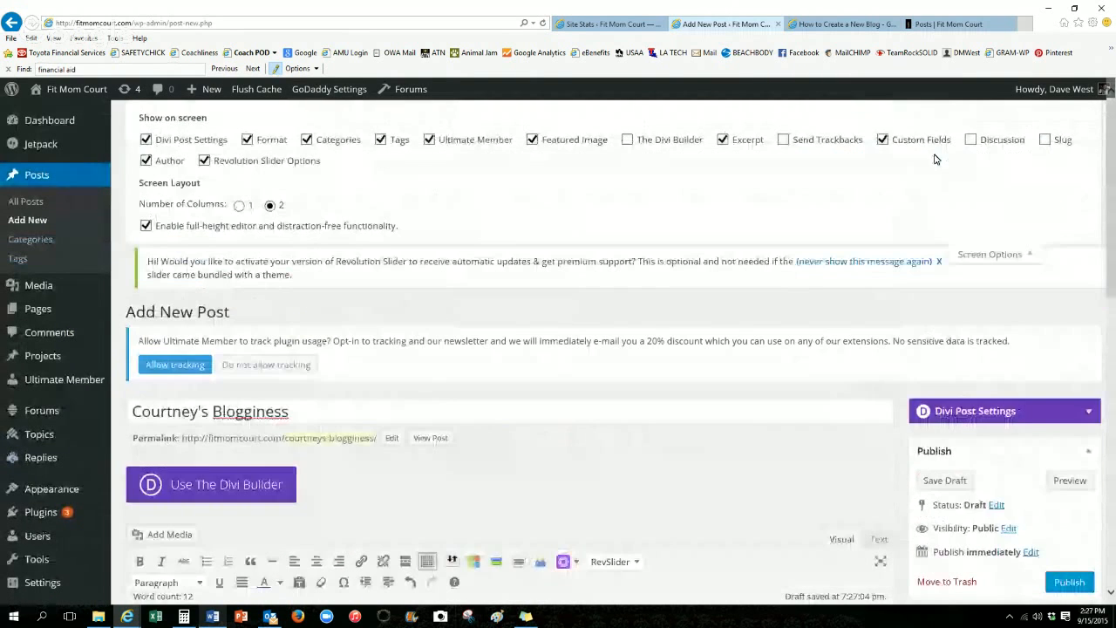
left_click(882, 140)
left_click(209, 163)
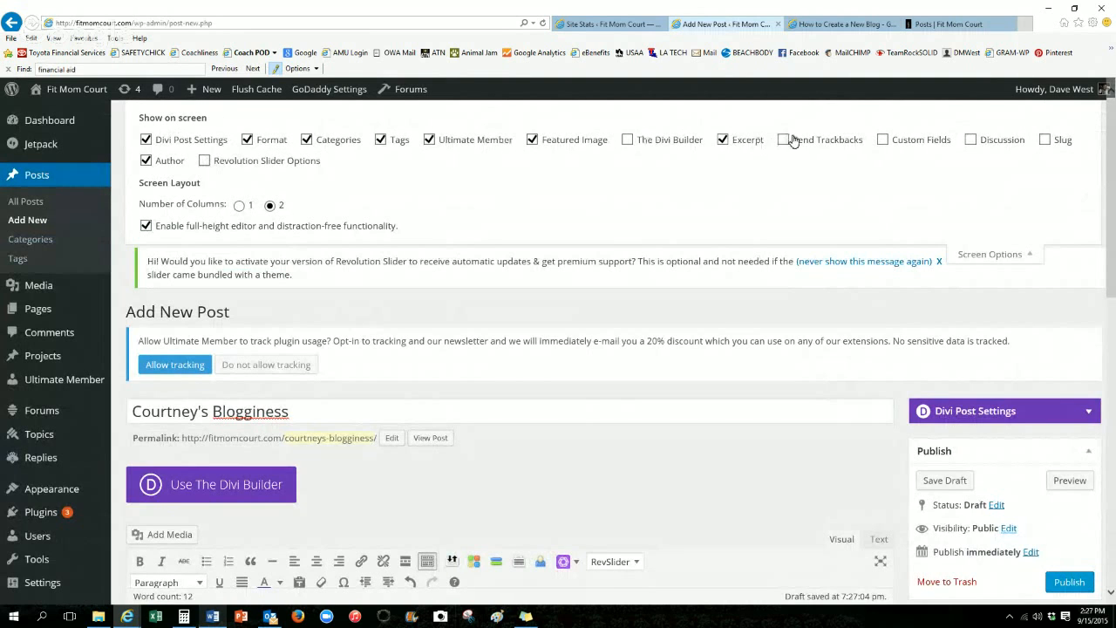
left_click(1027, 258)
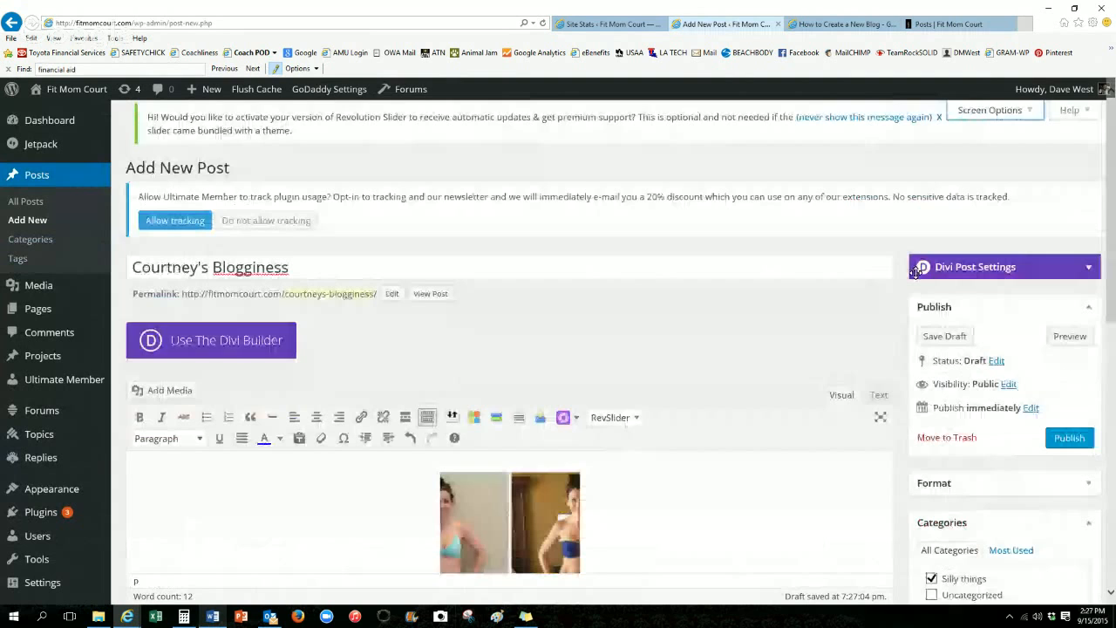
Look over the finished post and open the WordPress Updates page, leaving the editor without saving.
scroll(895, 281, "down", 2)
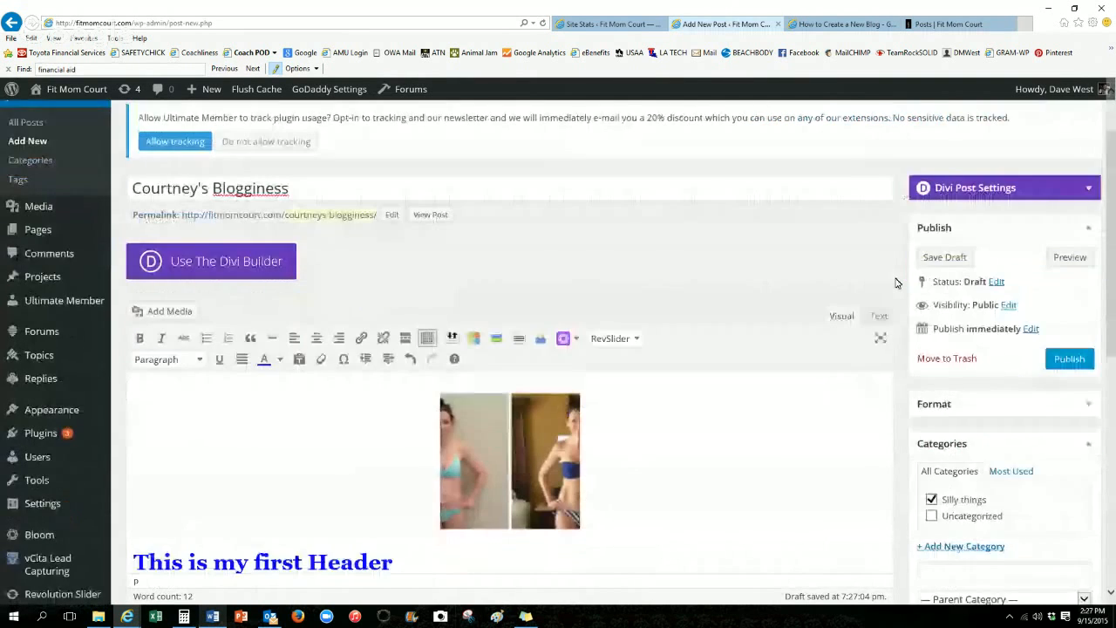
scroll(895, 281, "down", 2)
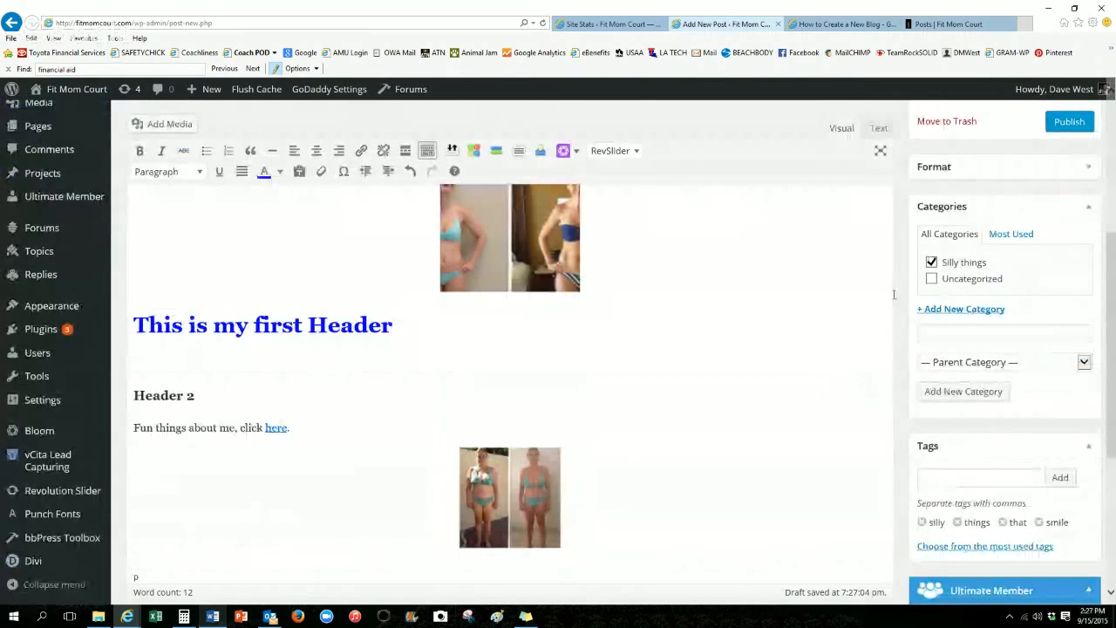
scroll(919, 238, "up", 1)
scroll(919, 238, "up", 4)
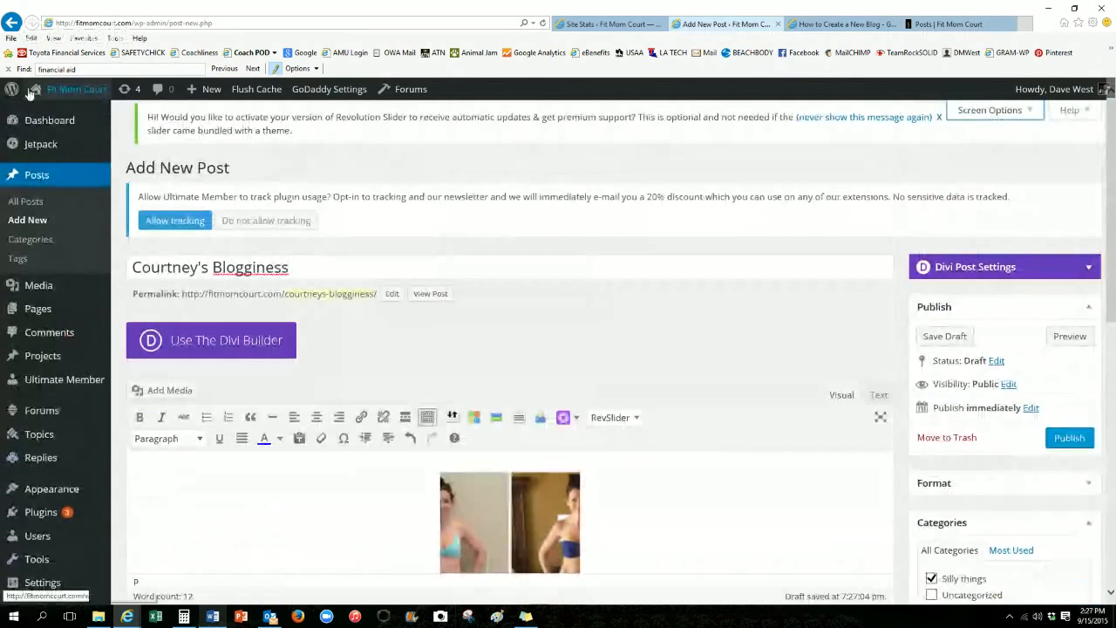
left_click(129, 94)
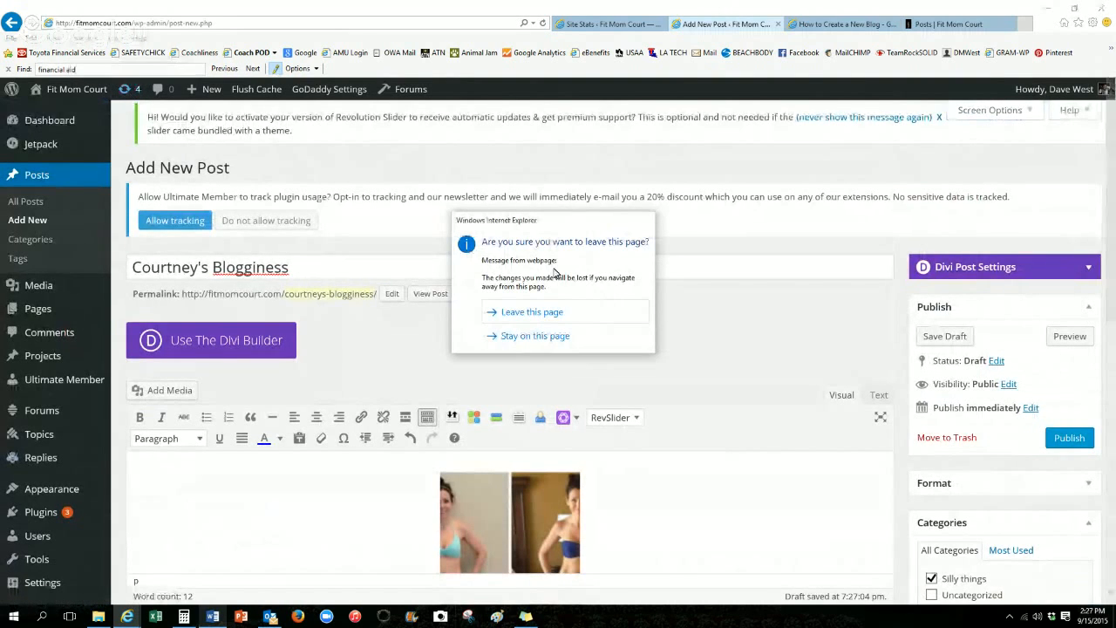
left_click(531, 312)
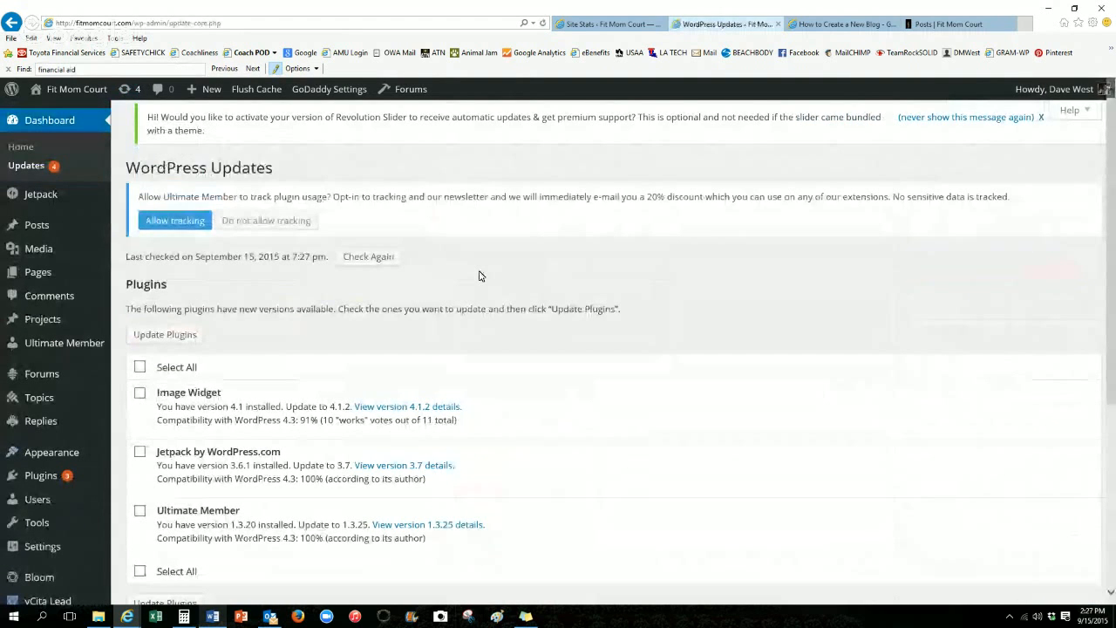
Examine the plugin and theme updates offered on the WordPress Updates page and the remaining admin menu entries.
scroll(445, 336, "down", 1)
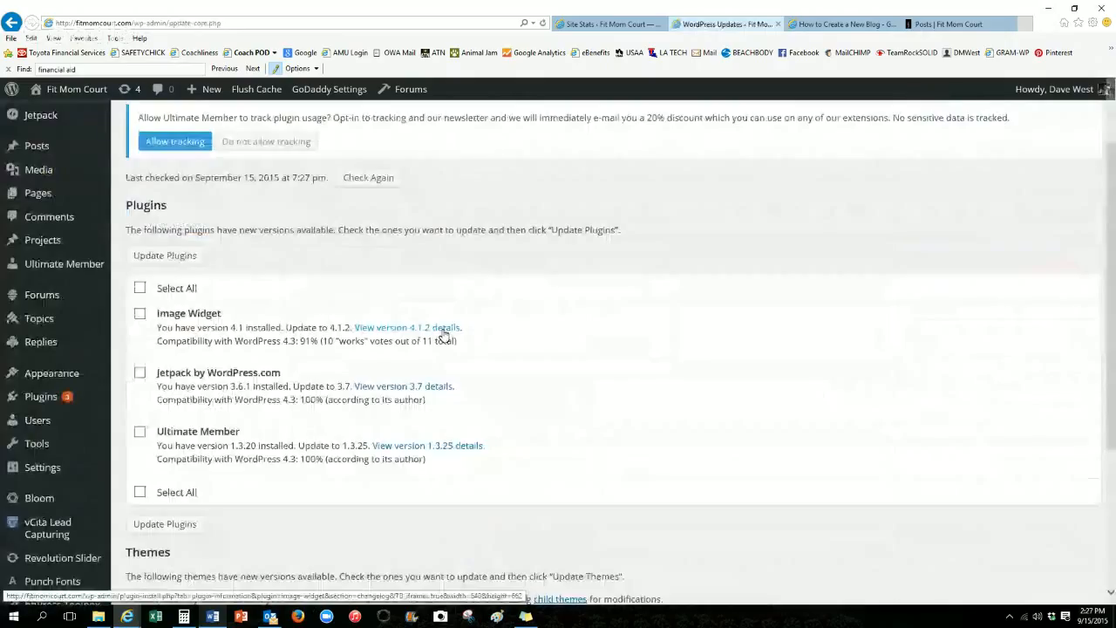
scroll(523, 307, "down", 2)
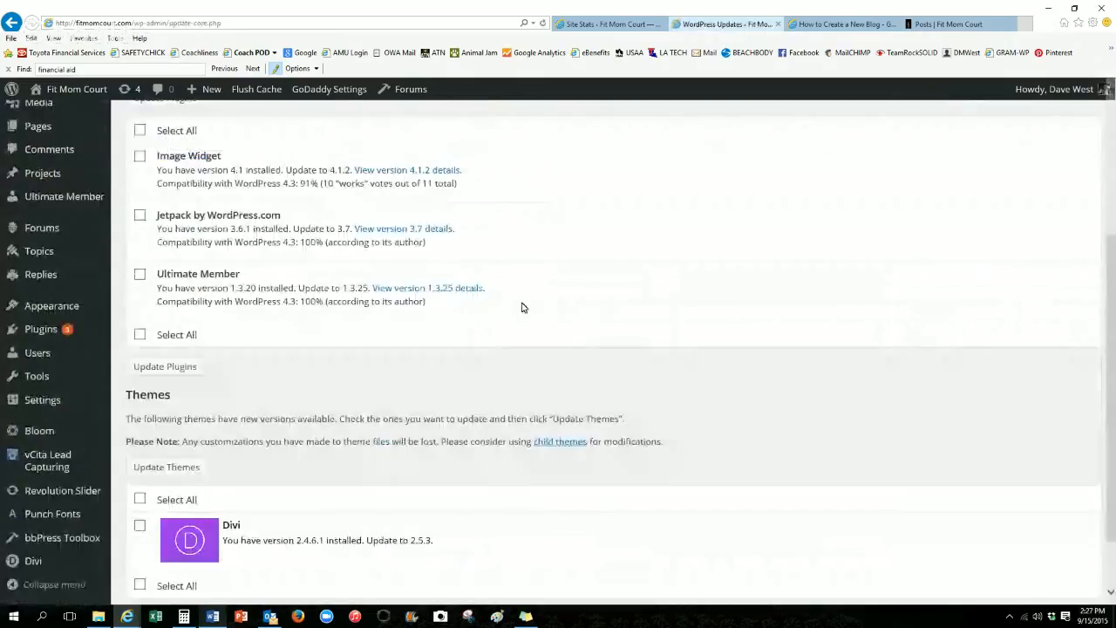
scroll(523, 307, "up", 1)
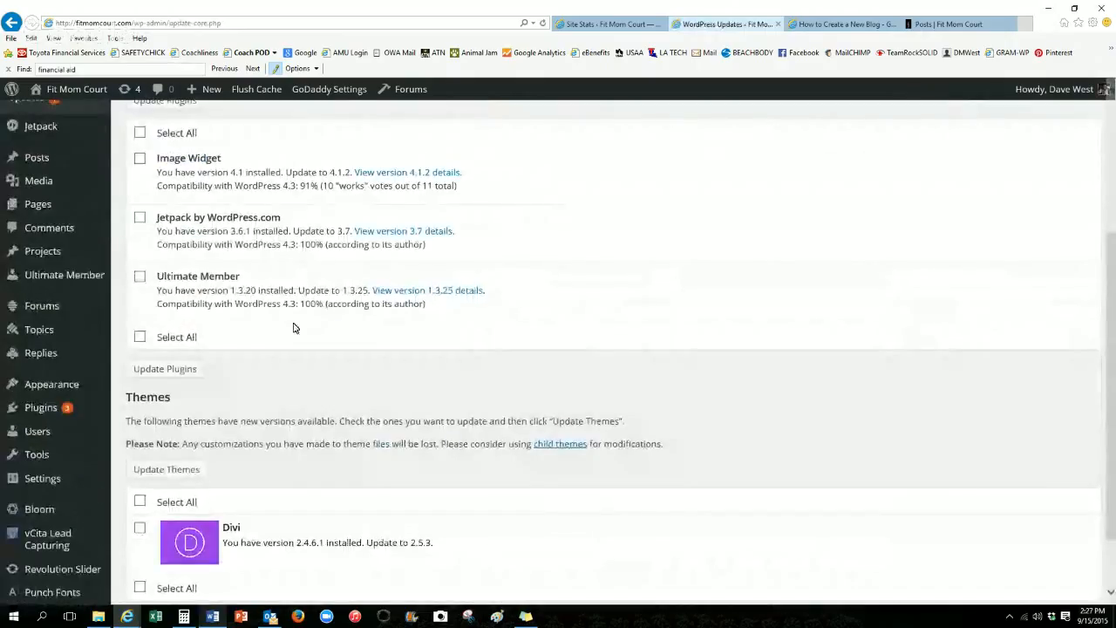
scroll(285, 369, "up", 1)
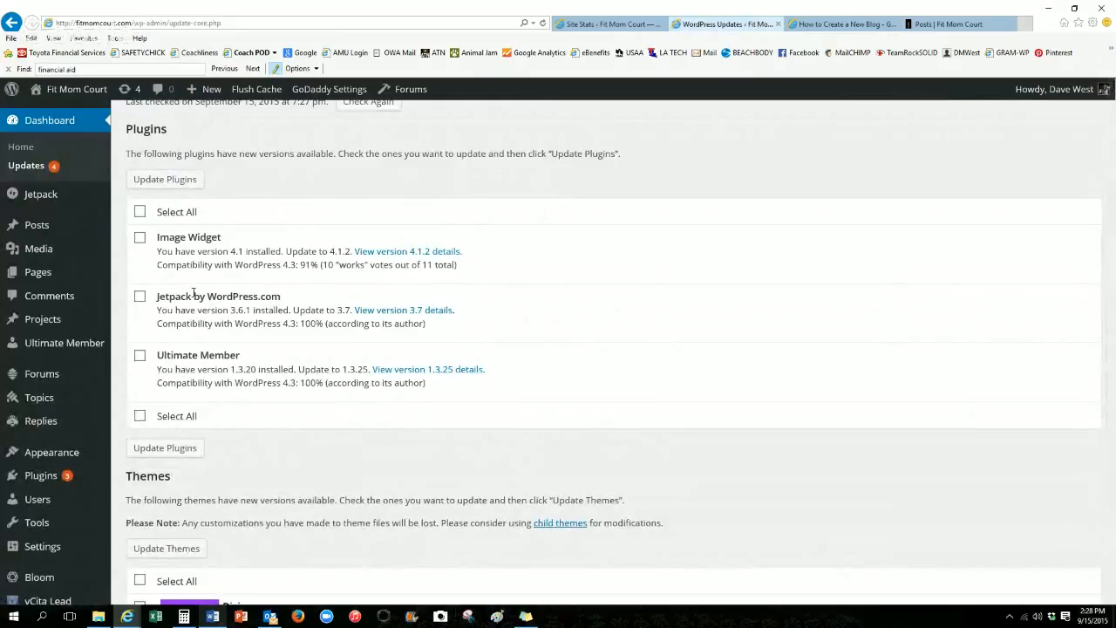
mouse_move(57, 274)
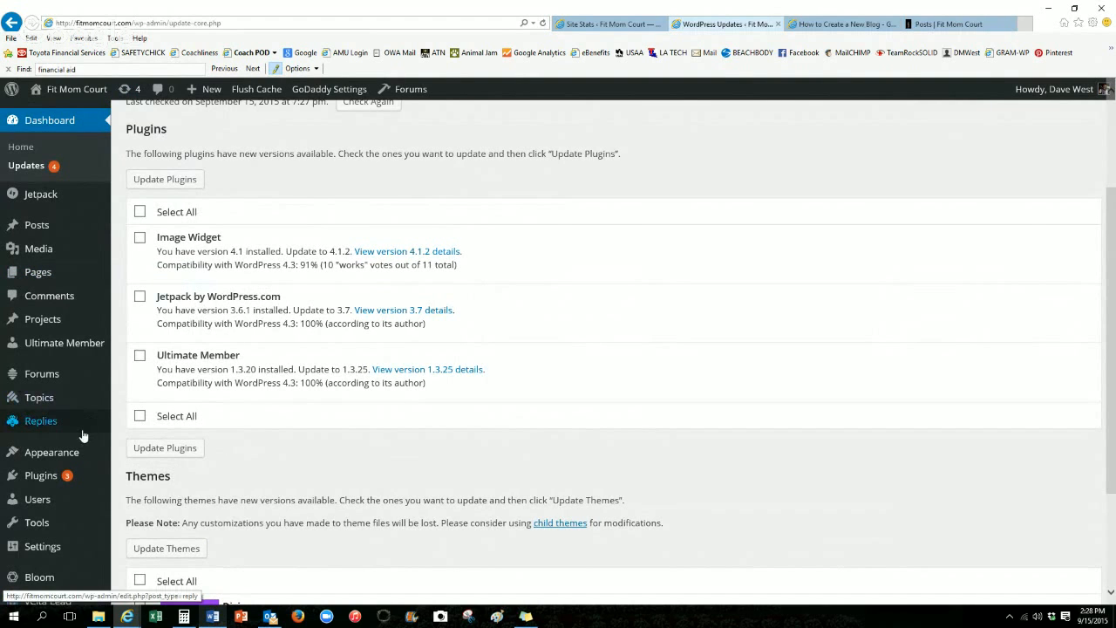
scroll(83, 435, "down", 2)
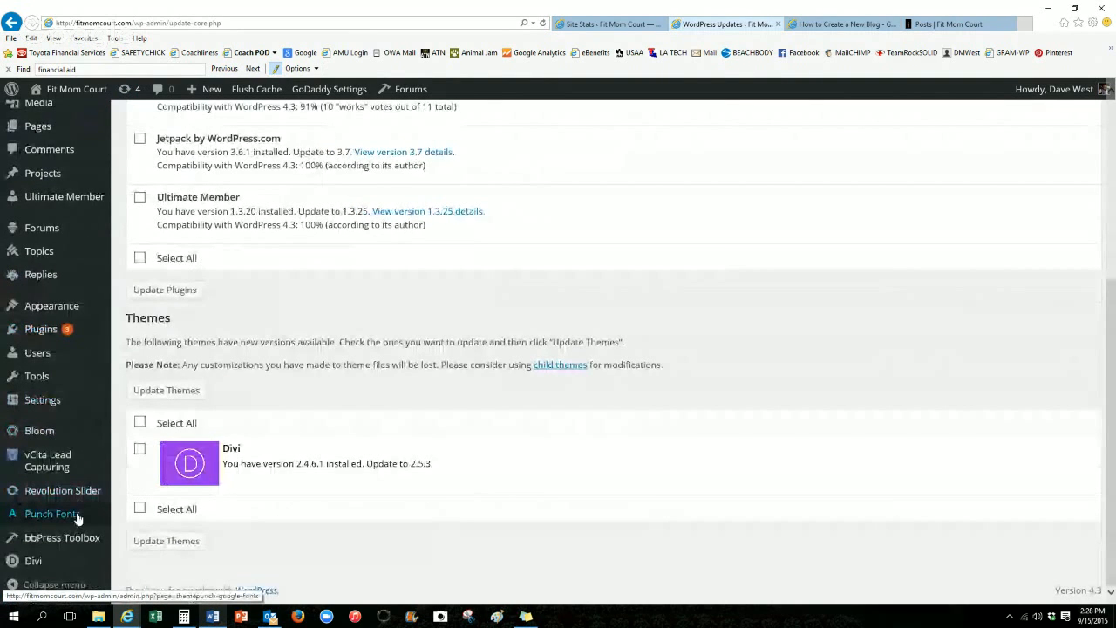
scroll(77, 518, "up", 4)
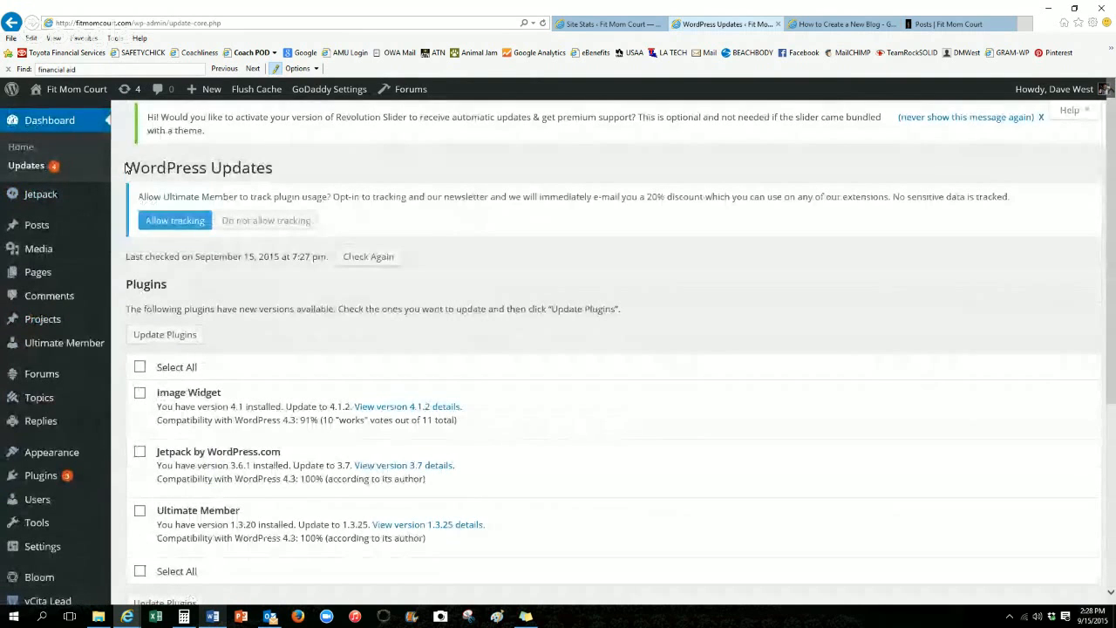
Open the public Fit Mom Court home page and look through it from header to footer.
left_click(77, 89)
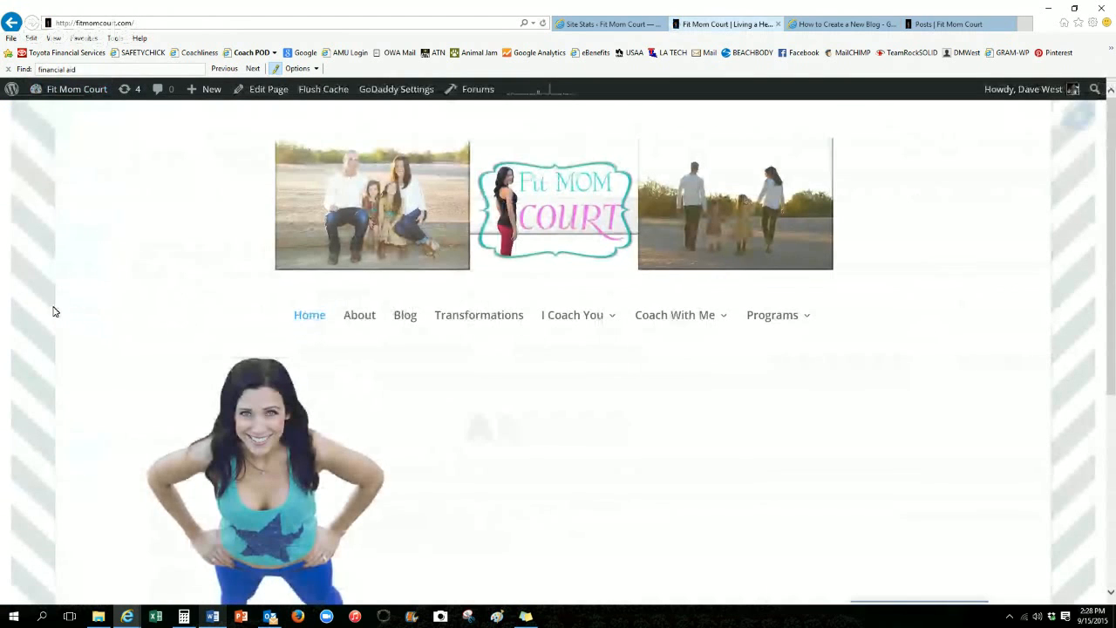
scroll(57, 306, "down", 1)
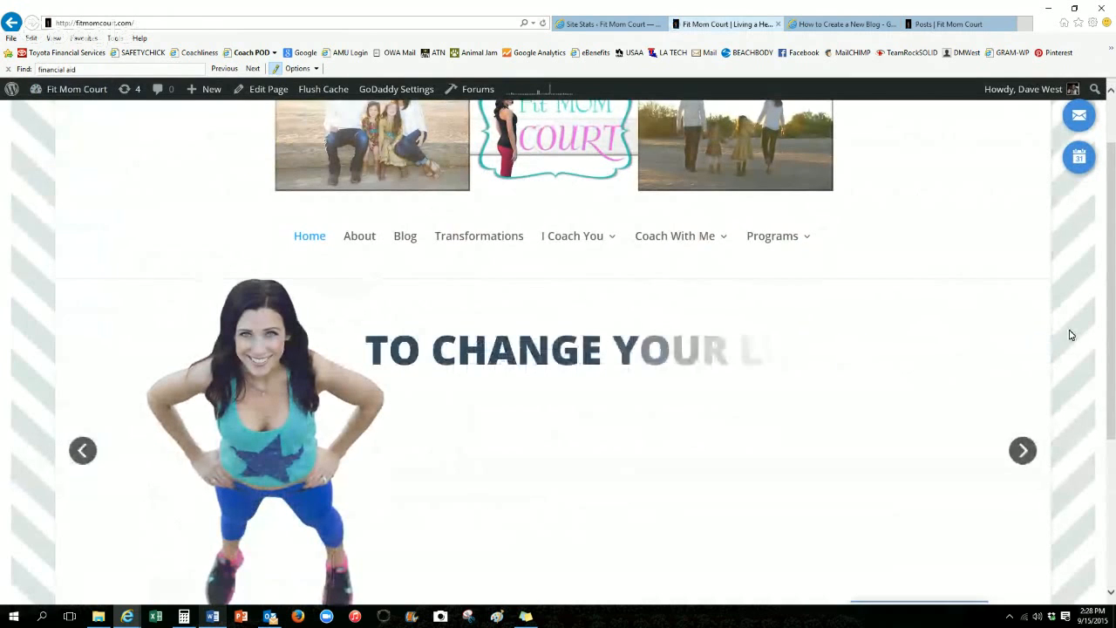
scroll(1074, 318, "down", 2)
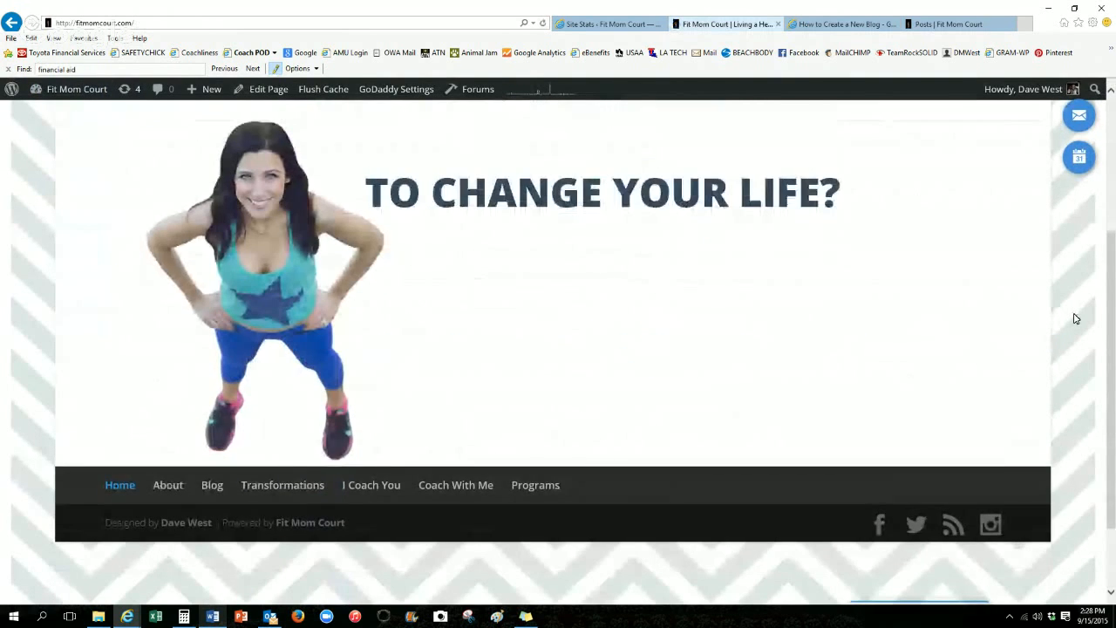
scroll(1075, 318, "up", 3)
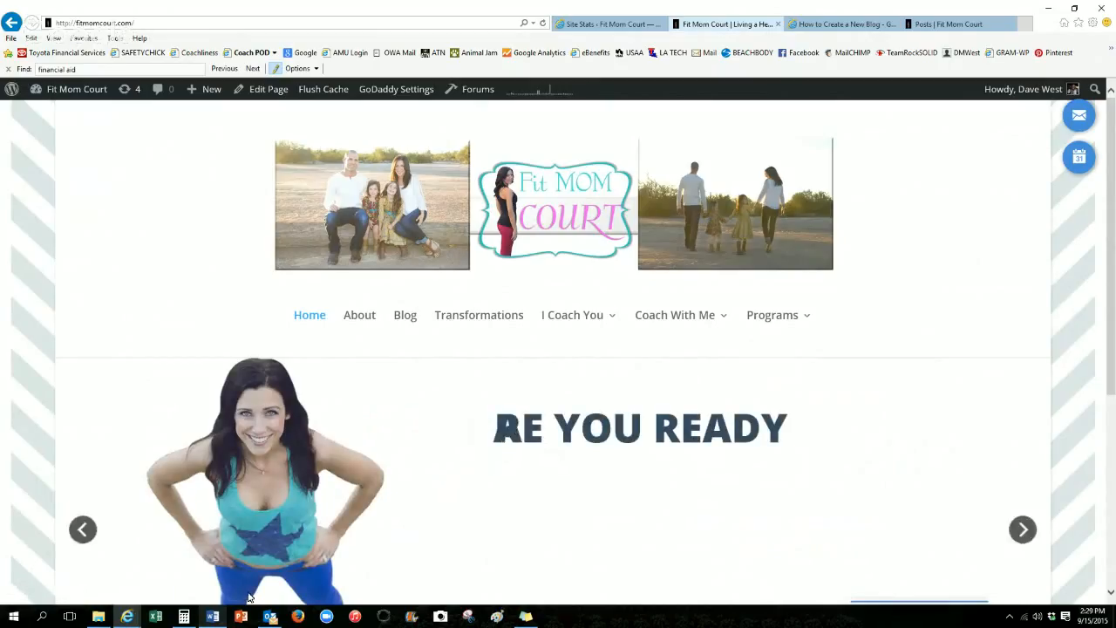
Switch to the Google+ Hangouts broadcast window.
mouse_move(128, 616)
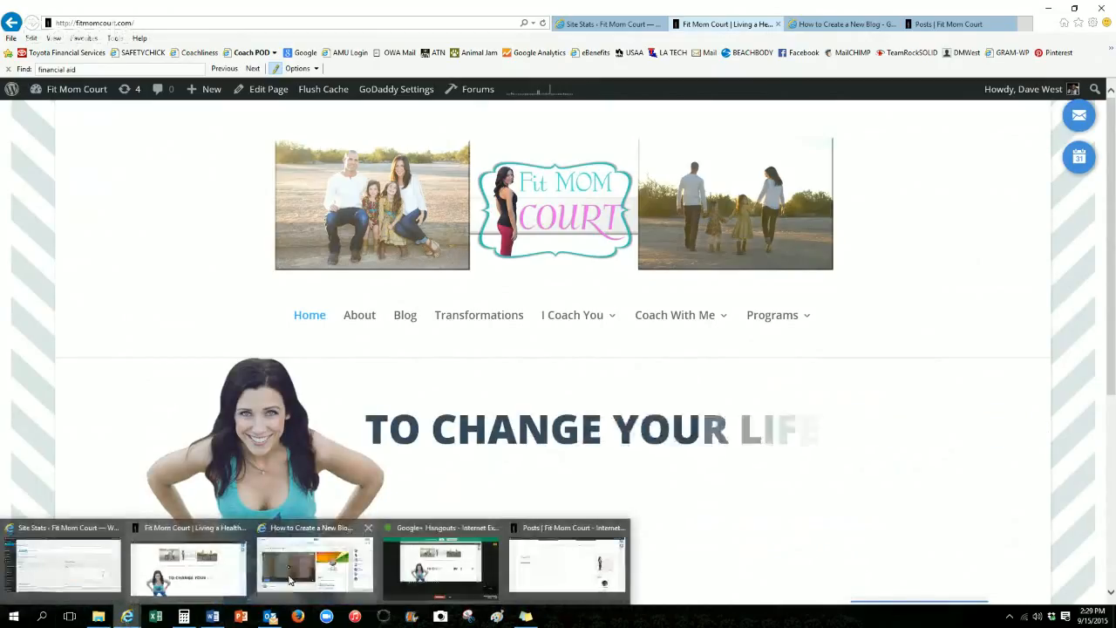
left_click(488, 575)
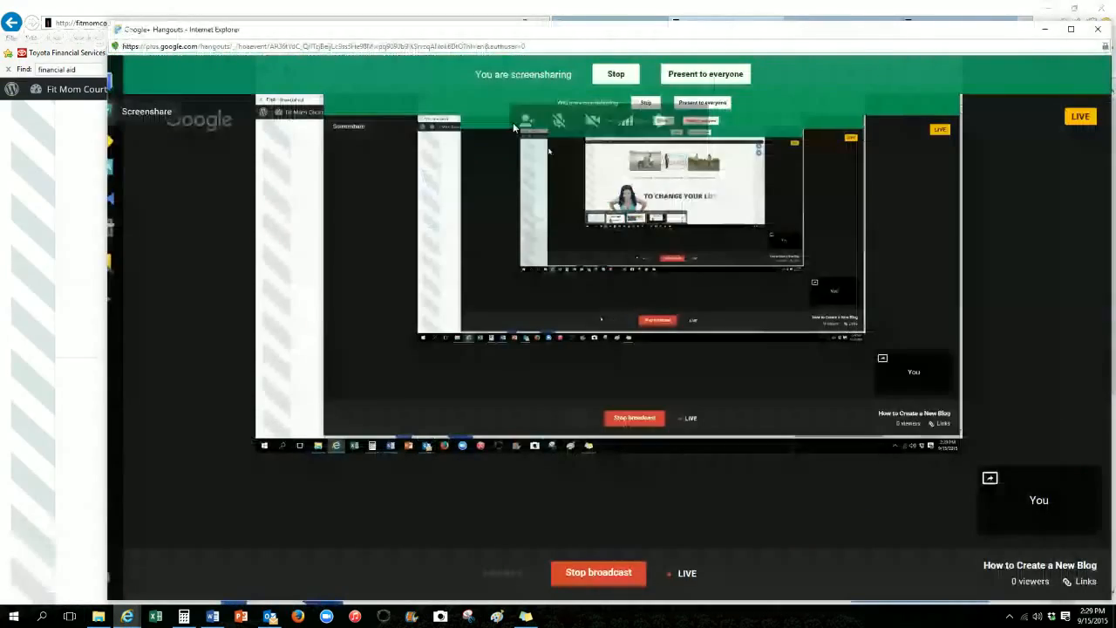